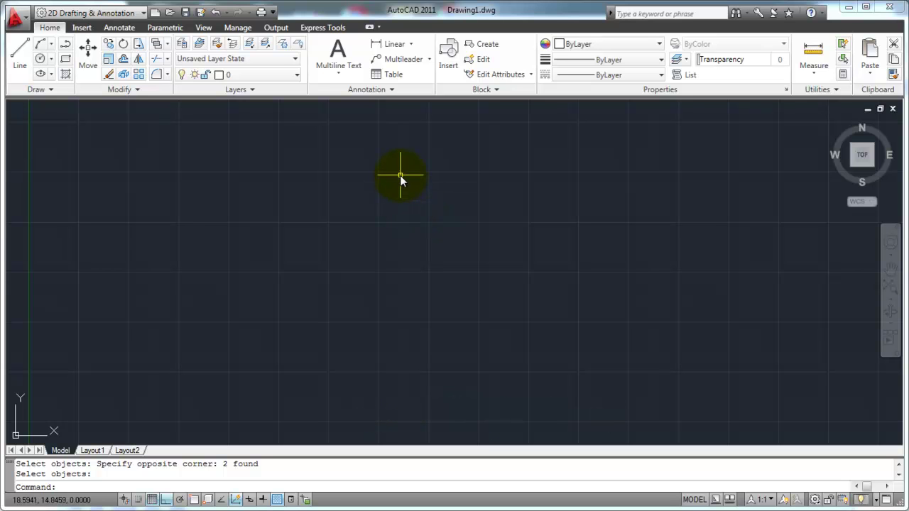
Draw a single vertical line near the middle of the drawing area.
{"action": "type", "text": "l"}
{"action": "key", "text": "Return"}
{"action": "left_click", "coordinate": [408, 133]}
{"action": "left_click", "coordinate": [410, 336]}
{"action": "right_click", "coordinate": [417, 338]}
Draw a horizontal line that crosses the upper half of the vertical line.
{"action": "left_click", "coordinate": [317, 236]}
{"action": "left_click", "coordinate": [317, 235]}
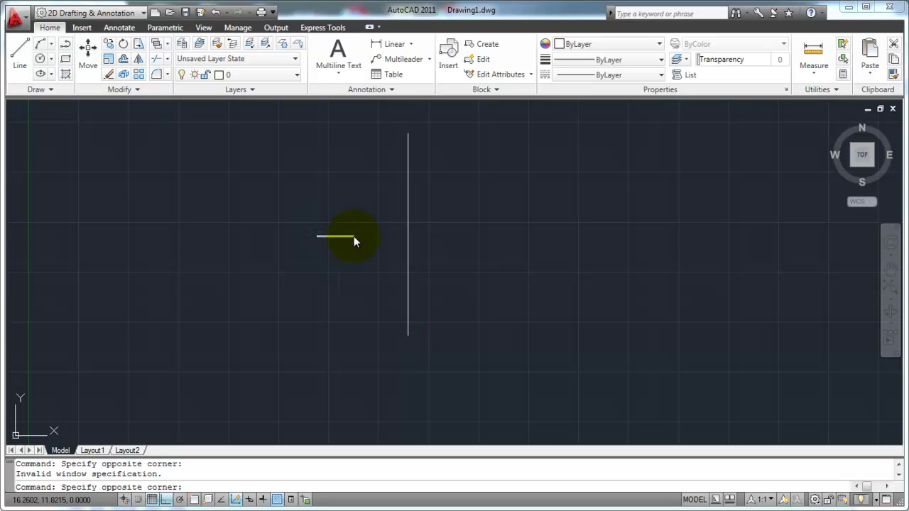
{"action": "key", "text": "Escape"}
{"action": "type", "text": "l"}
{"action": "key", "text": "Return"}
{"action": "left_click", "coordinate": [327, 228]}
{"action": "left_click", "coordinate": [526, 228]}
{"action": "right_click", "coordinate": [525, 235]}
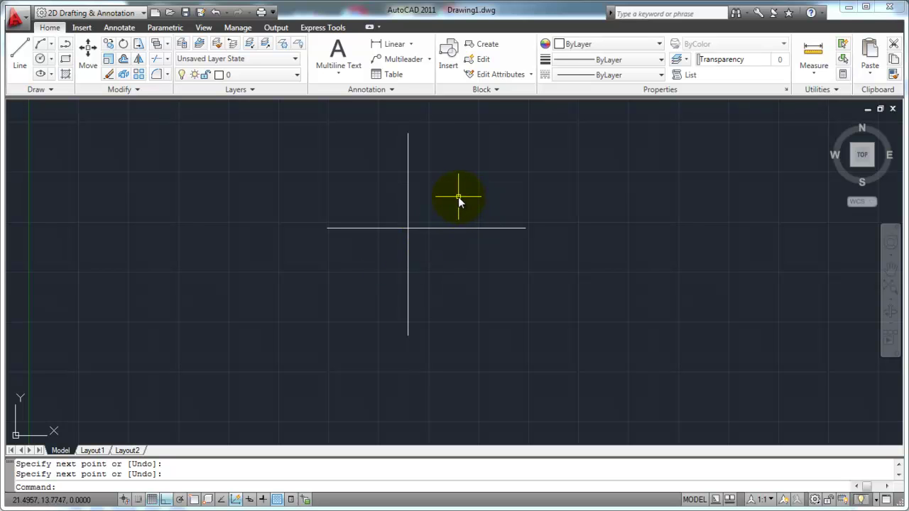
Draw an inclined line rising to the upper right of the crossing lines, with Ortho mode turned off.
{"action": "type", "text": "l"}
{"action": "key", "text": "Return"}
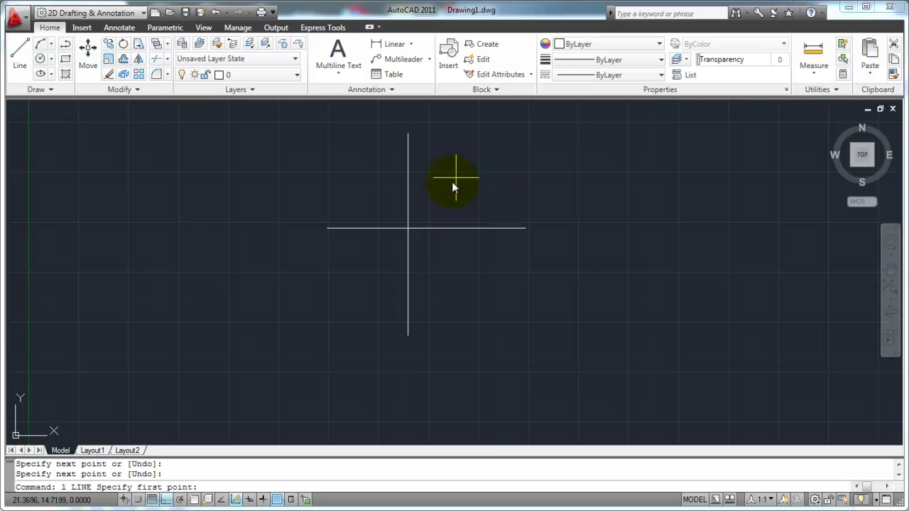
{"action": "left_click", "coordinate": [463, 204]}
{"action": "key", "text": "F8"}
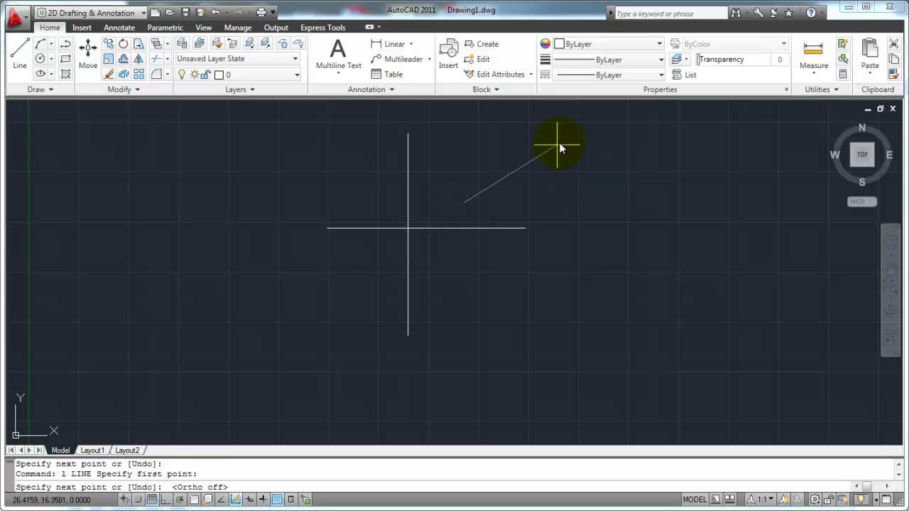
{"action": "left_click", "coordinate": [561, 143]}
{"action": "key", "text": "Return"}
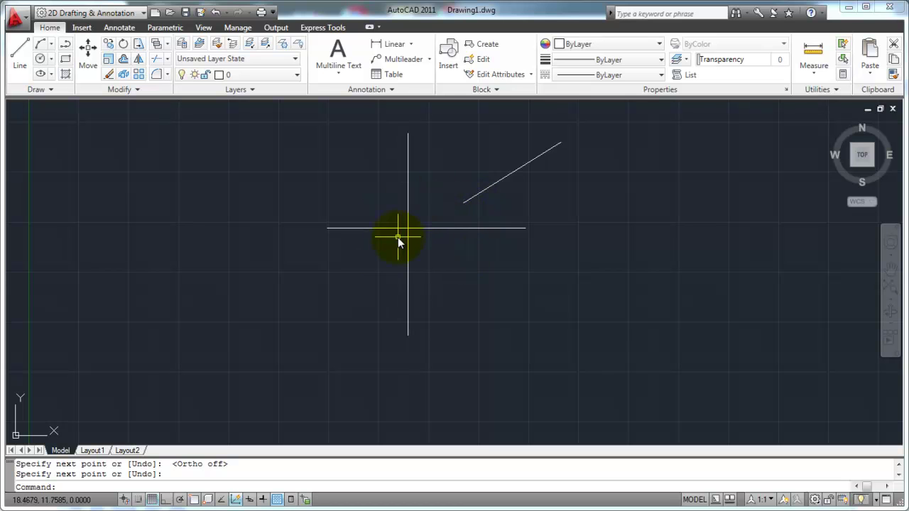
{"action": "mouse_move", "coordinate": [485, 196]}
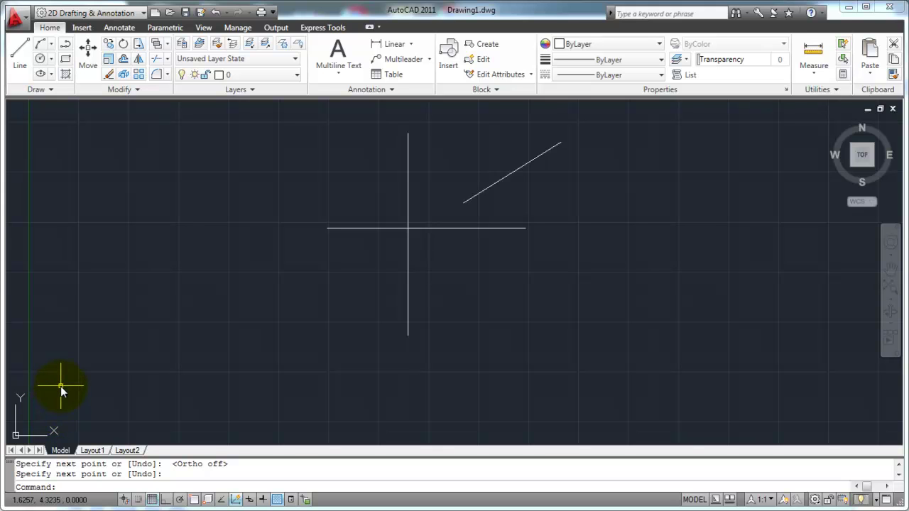
{"action": "type", "text": "d"}
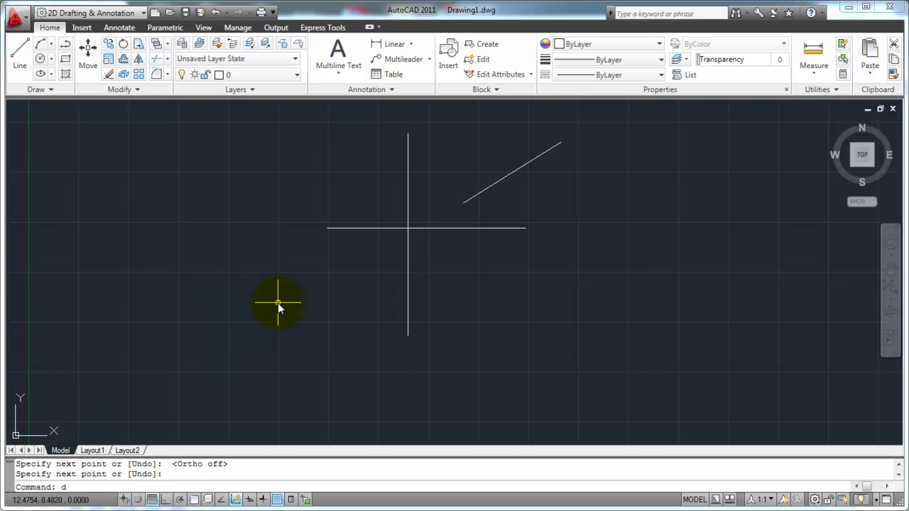
{"action": "key", "text": "Escape"}
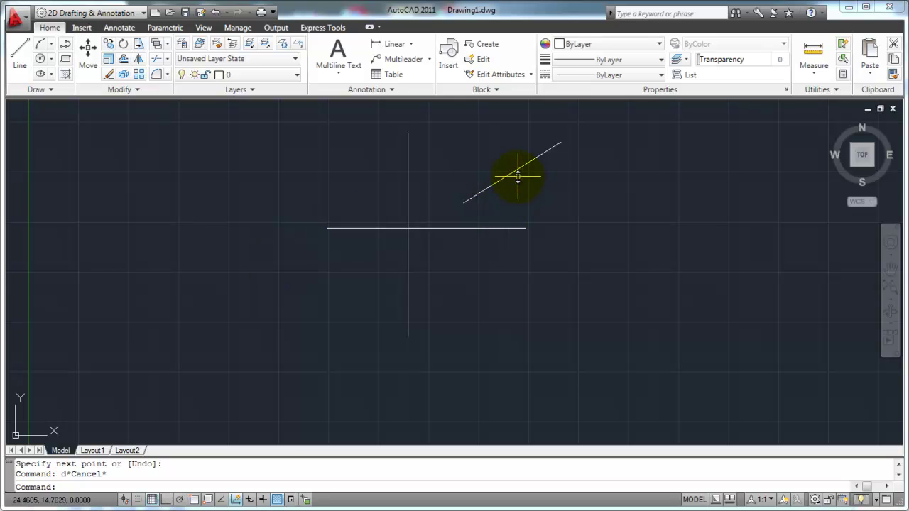
{"action": "left_click", "coordinate": [562, 142]}
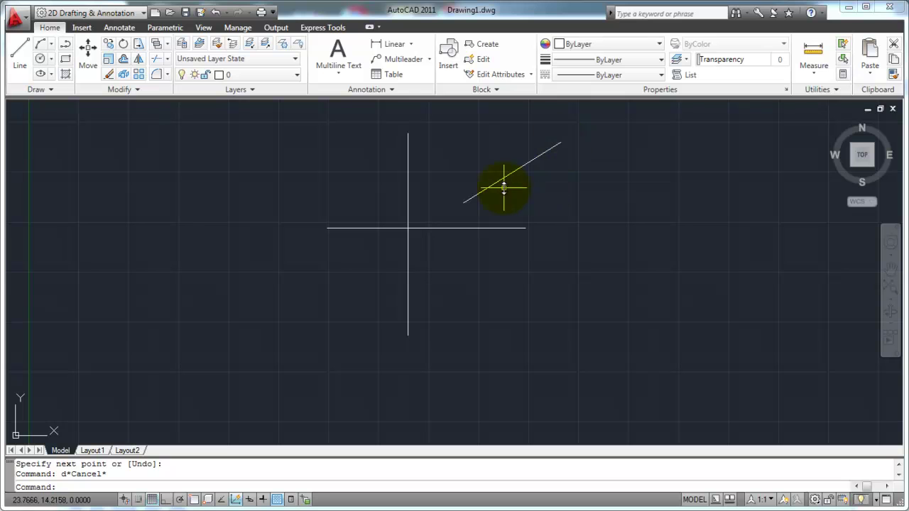
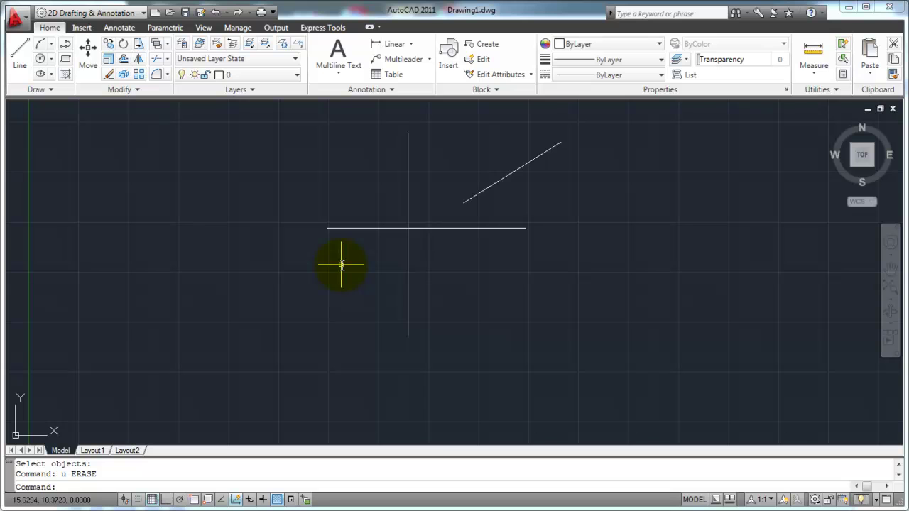
Erase the vertical, horizontal and inclined lines together using a crossing selection window.
{"action": "key", "text": "Return"}
{"action": "left_click", "coordinate": [538, 185]}
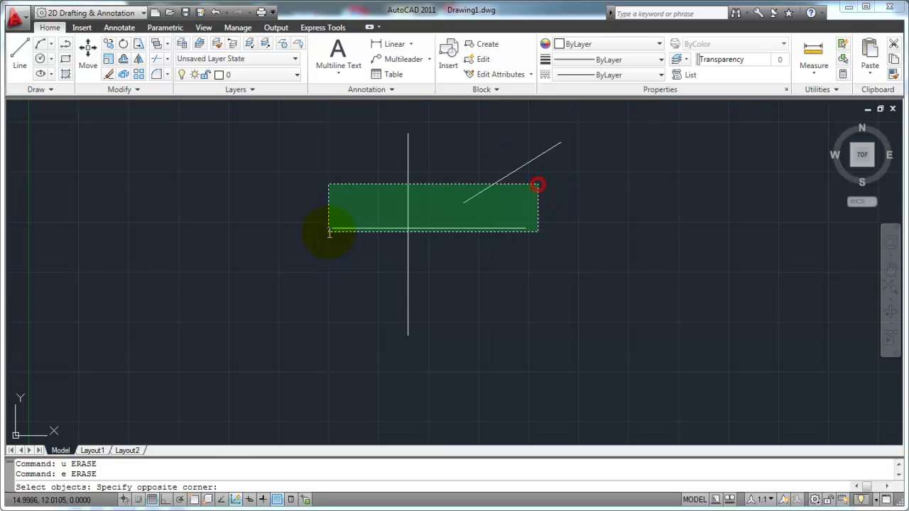
{"action": "left_click", "coordinate": [327, 232]}
{"action": "key", "text": "Return"}
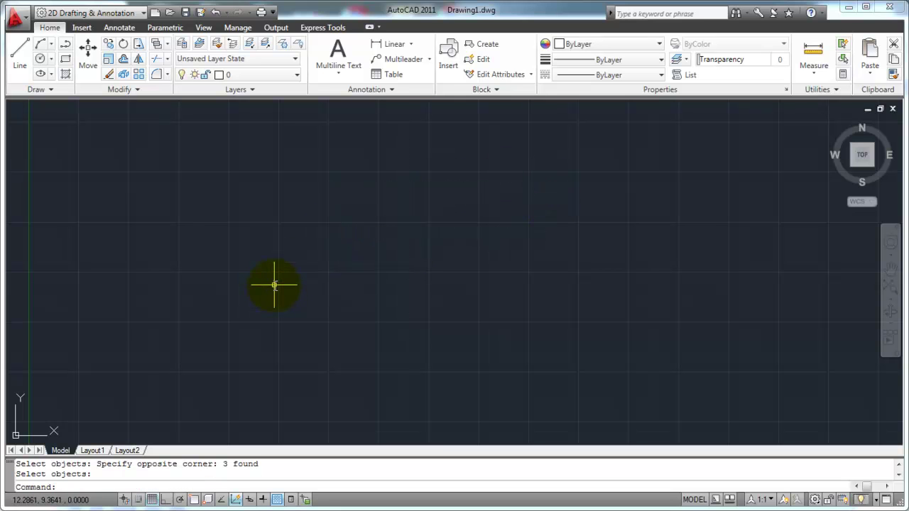
{"action": "type", "text": "line"}
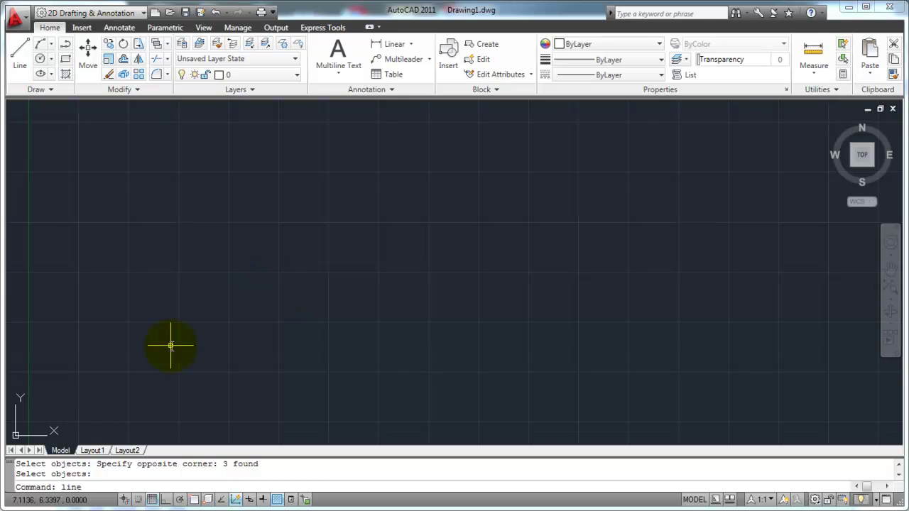
{"action": "key", "text": "Return"}
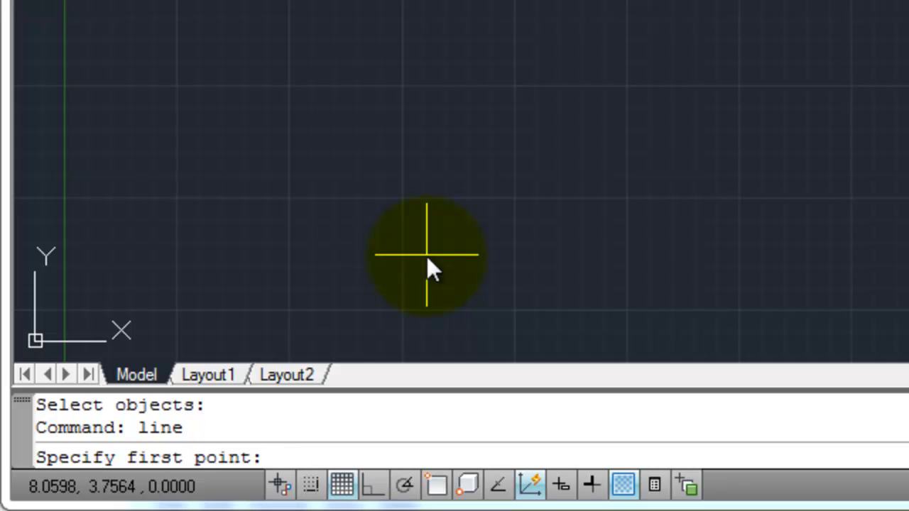
{"action": "key", "text": "Escape"}
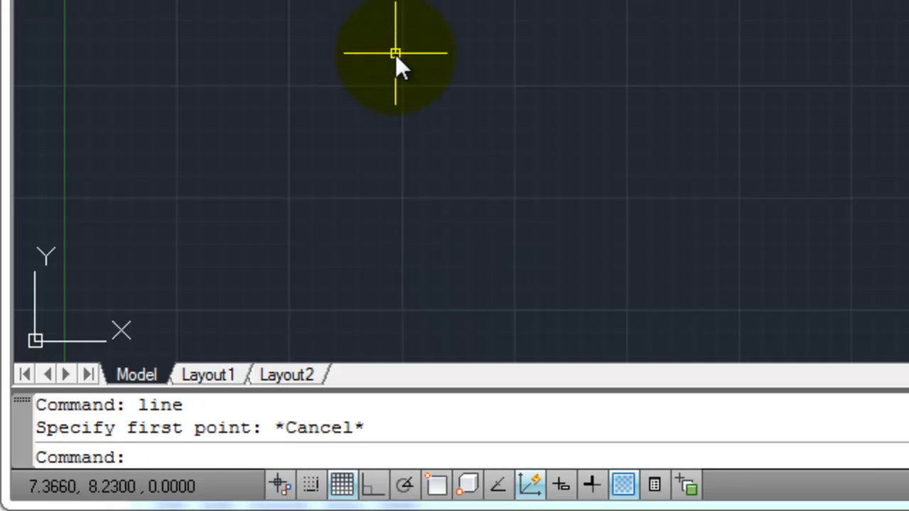
{"action": "type", "text": "l"}
{"action": "key", "text": "Return"}
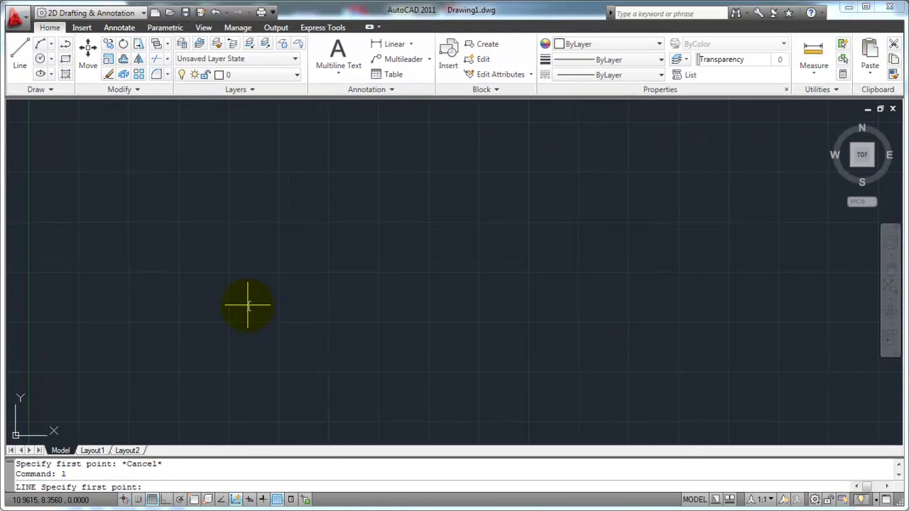
{"action": "key", "text": "Escape"}
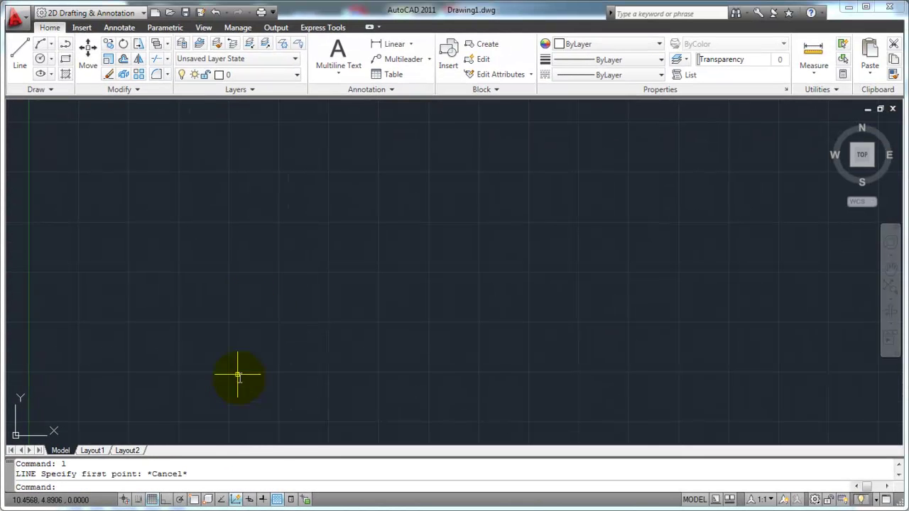
Try entering the LINE command at the cursor with Dynamic Input on, then turn Dynamic Input off again.
{"action": "left_click", "coordinate": [249, 500]}
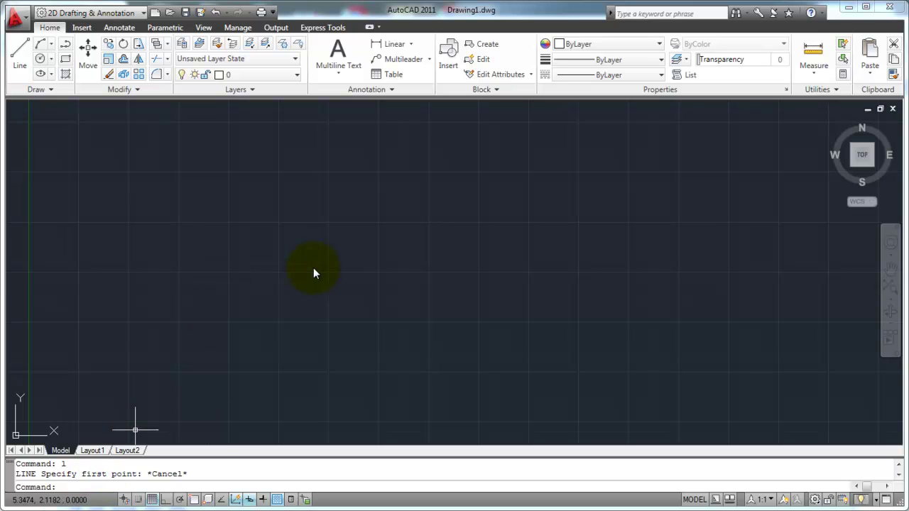
{"action": "type", "text": "line"}
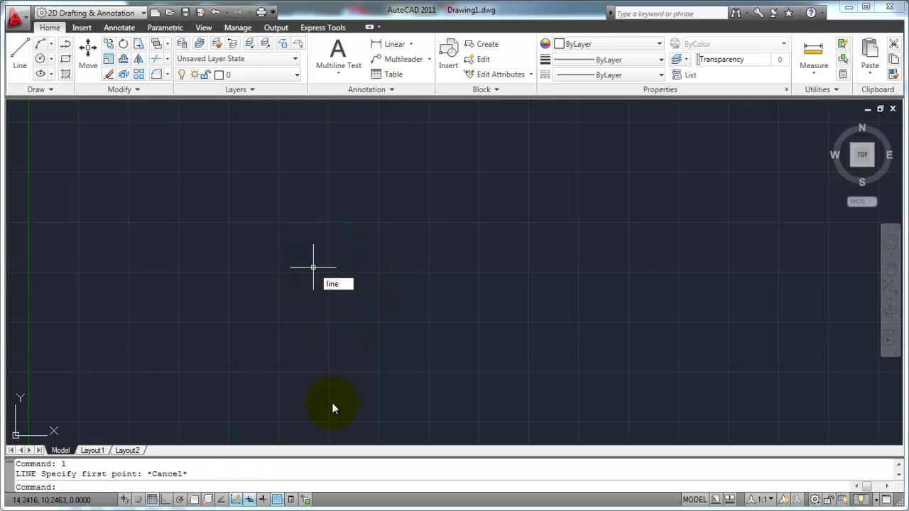
{"action": "key", "text": "Escape"}
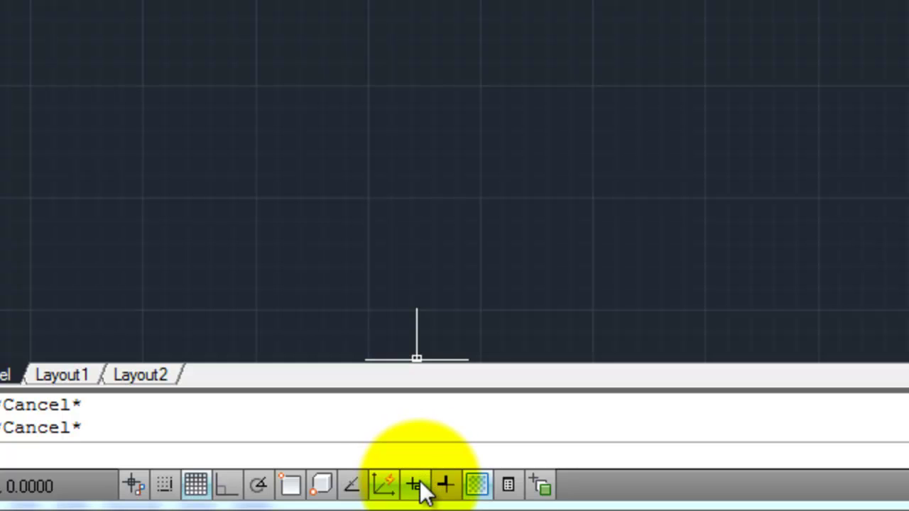
{"action": "left_click", "coordinate": [417, 486]}
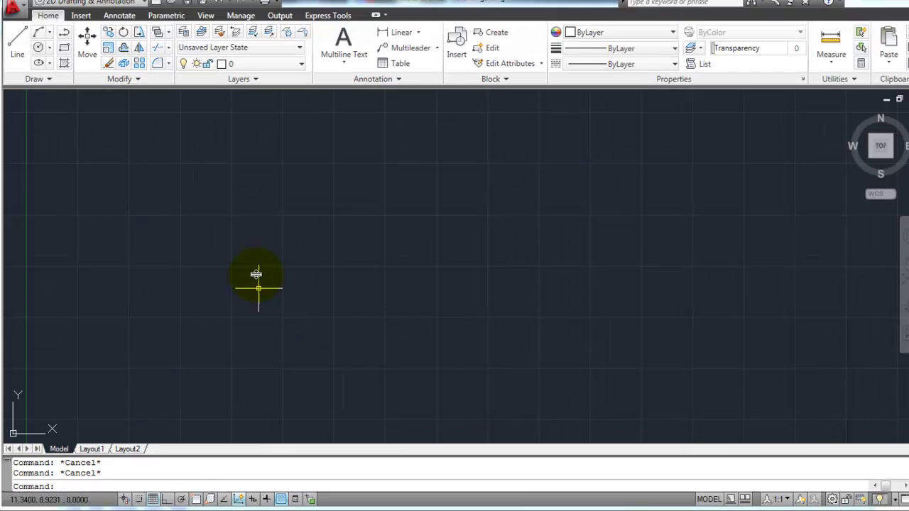
Draw a zigzag of three connected line segments from the centre towards the right of the drawing area.
{"action": "type", "text": "line"}
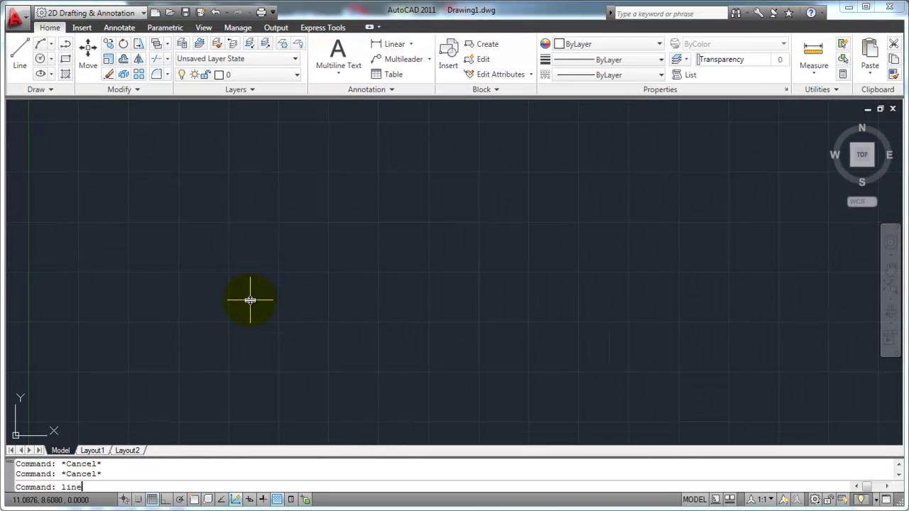
{"action": "key", "text": "Return"}
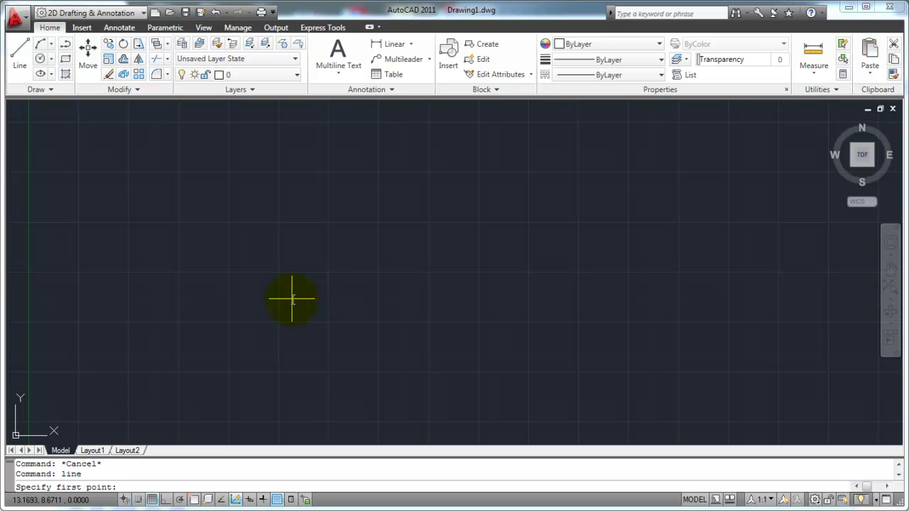
{"action": "left_click", "coordinate": [364, 288]}
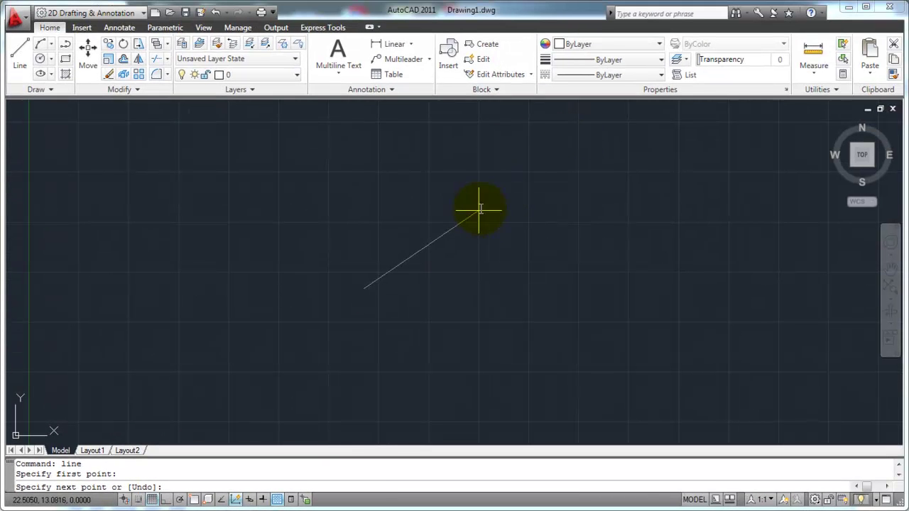
{"action": "left_click", "coordinate": [503, 192]}
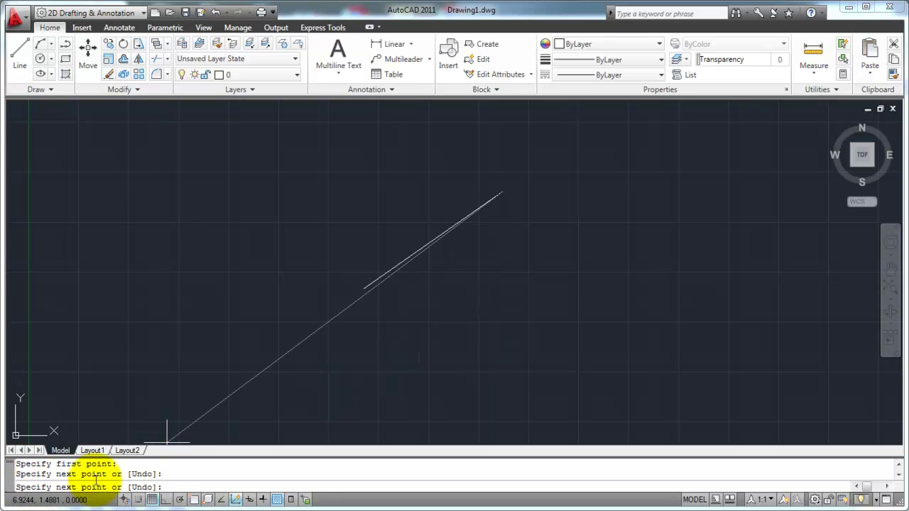
{"action": "left_click", "coordinate": [531, 301]}
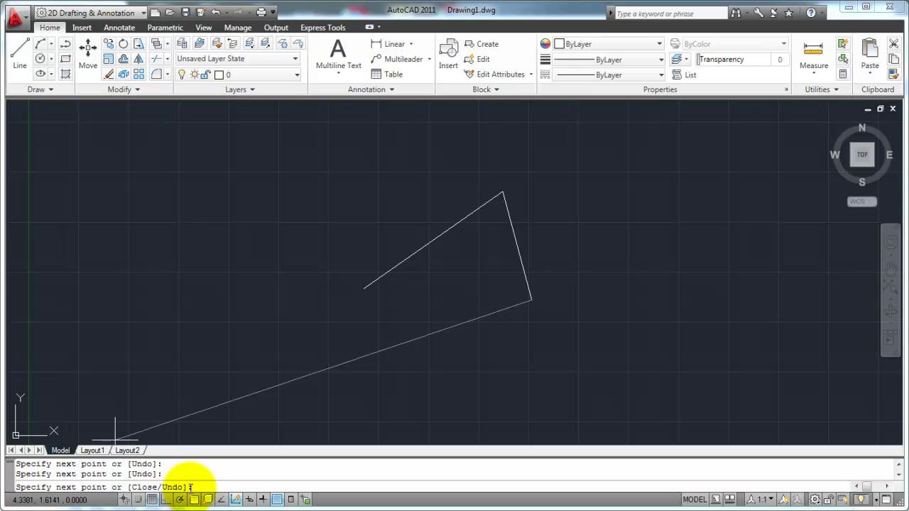
{"action": "left_click", "coordinate": [622, 202]}
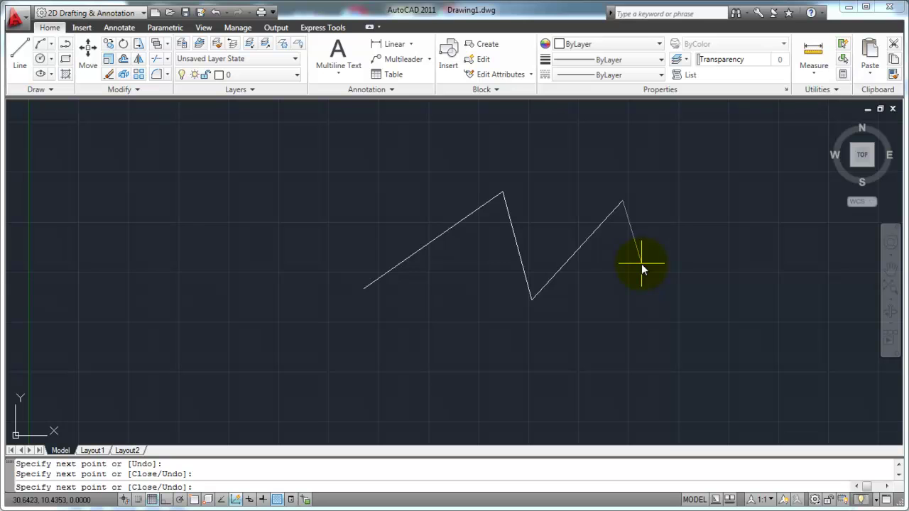
{"action": "key", "text": "Return"}
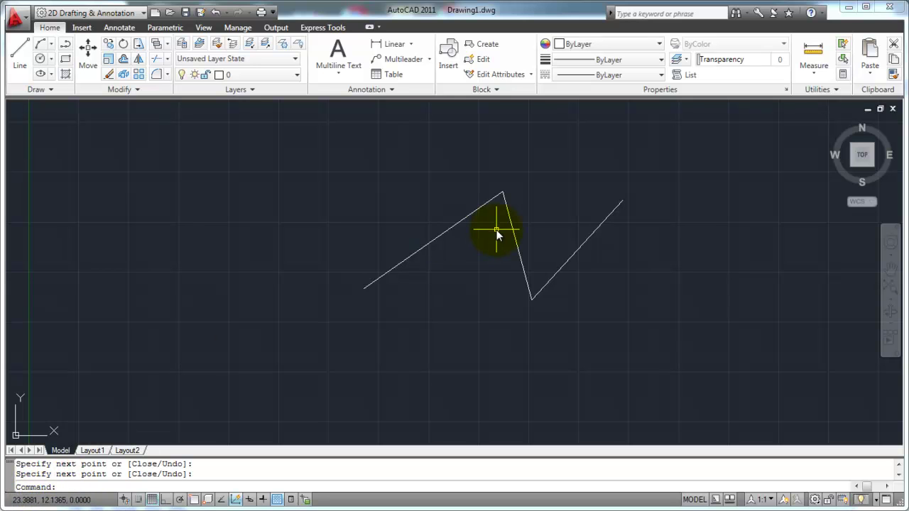
Draw two connected line segments forming an upward peak to the left of the zigzag.
{"action": "type", "text": "l"}
{"action": "key", "text": "Return"}
{"action": "left_click", "coordinate": [128, 286]}
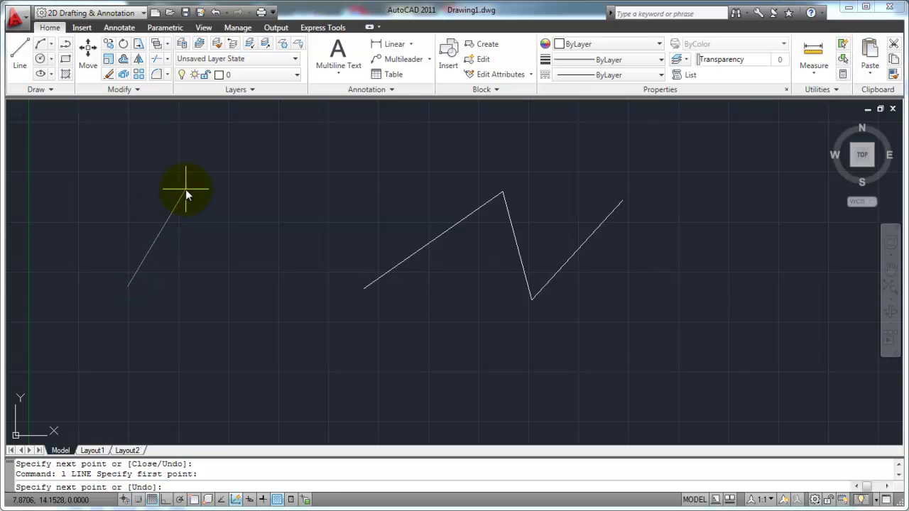
{"action": "left_click", "coordinate": [185, 191]}
{"action": "left_click", "coordinate": [248, 349]}
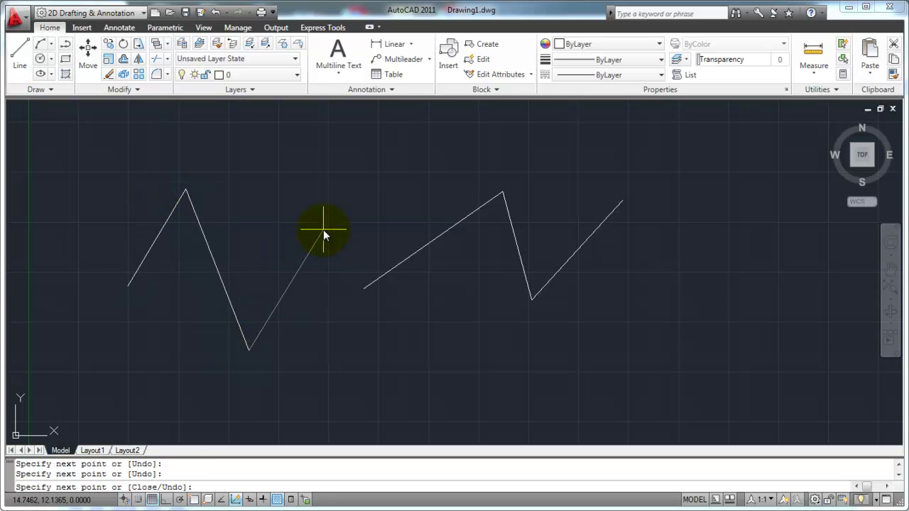
{"action": "key", "text": "Return"}
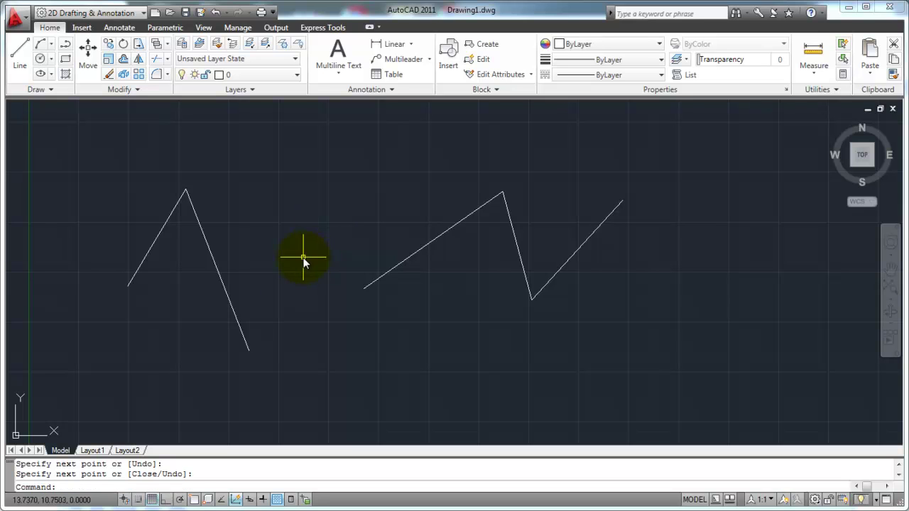
Draw three connected zigzag line segments starting between the two existing shapes and rising above the centre zigzag, and end the Line command.
{"action": "type", "text": "l"}
{"action": "key", "text": "Return"}
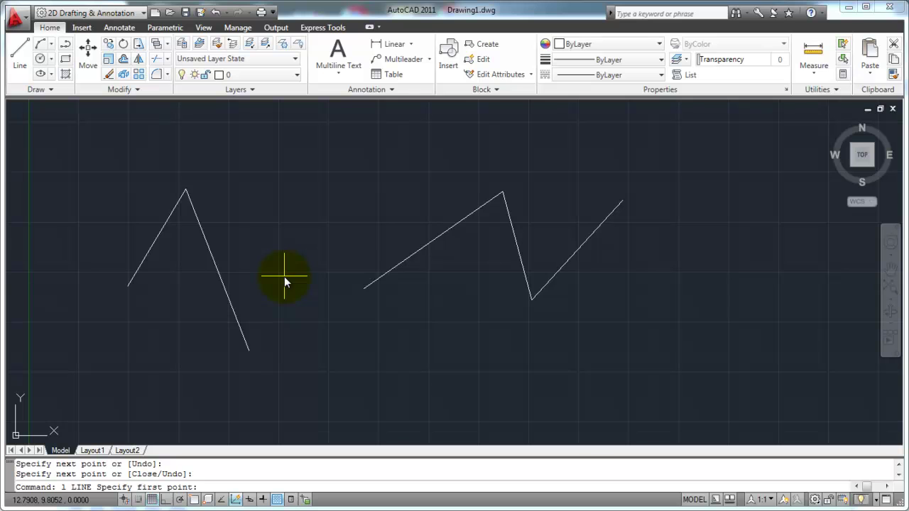
{"action": "left_click", "coordinate": [284, 277]}
{"action": "left_click", "coordinate": [348, 165]}
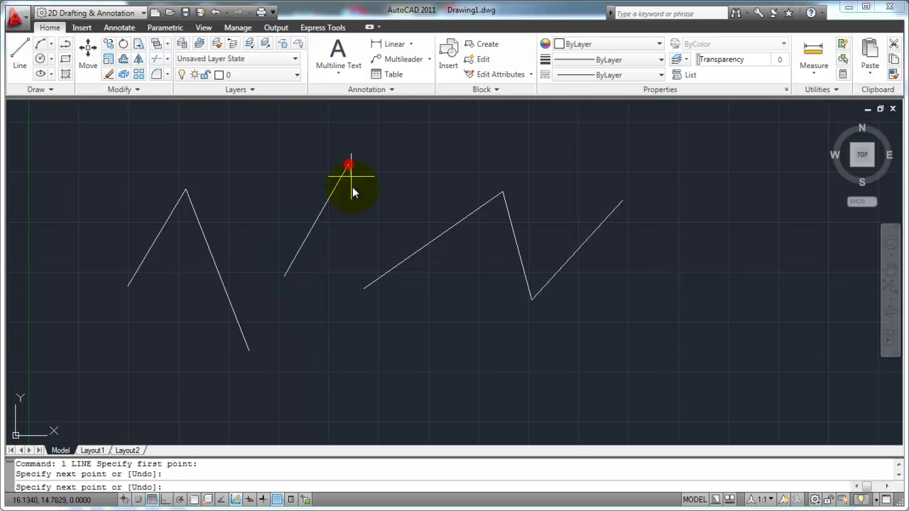
{"action": "left_click", "coordinate": [405, 246]}
{"action": "left_click", "coordinate": [430, 151]}
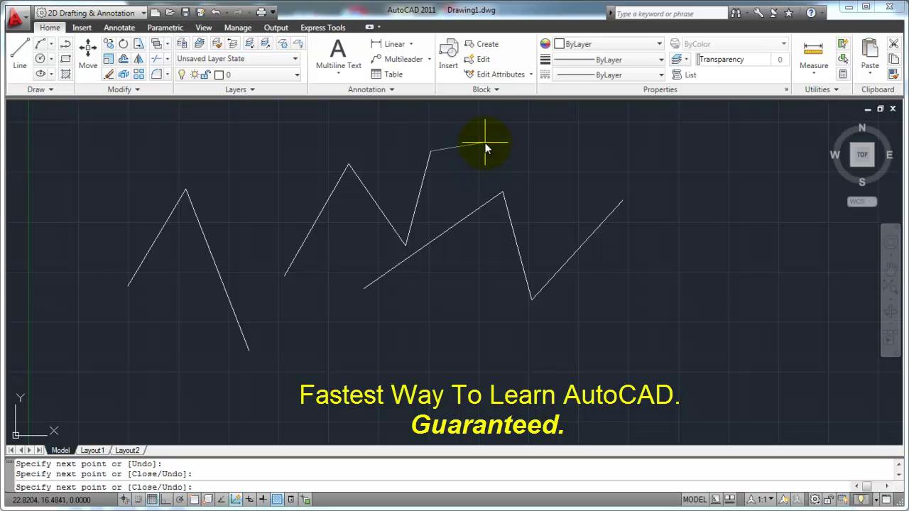
{"action": "right_click", "coordinate": [485, 147]}
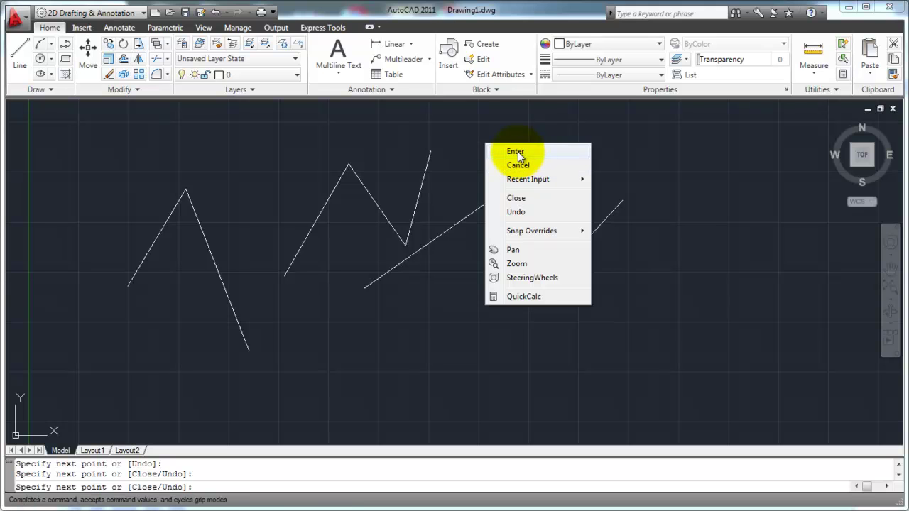
{"action": "left_click", "coordinate": [518, 153]}
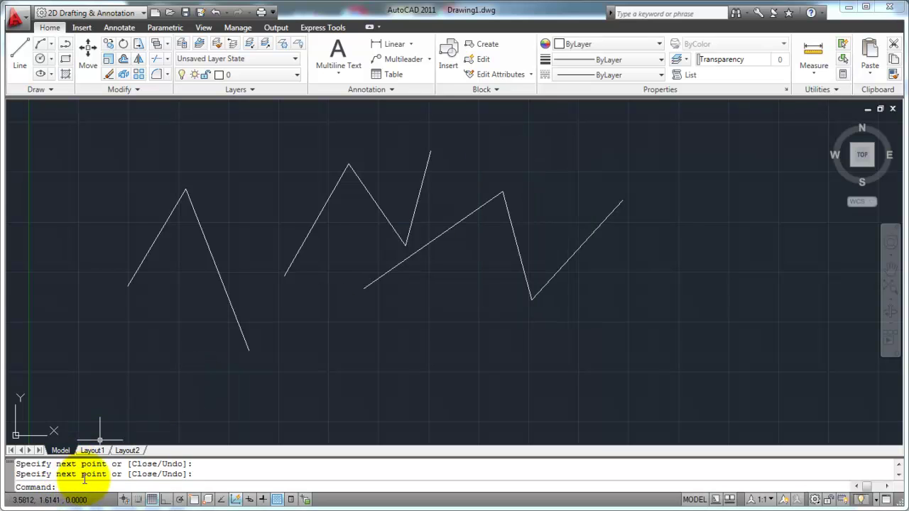
Draw three connected line segments as a zigzag below the existing centre zigzag and end the Line command.
{"action": "left_click", "coordinate": [362, 369]}
{"action": "left_click", "coordinate": [347, 336]}
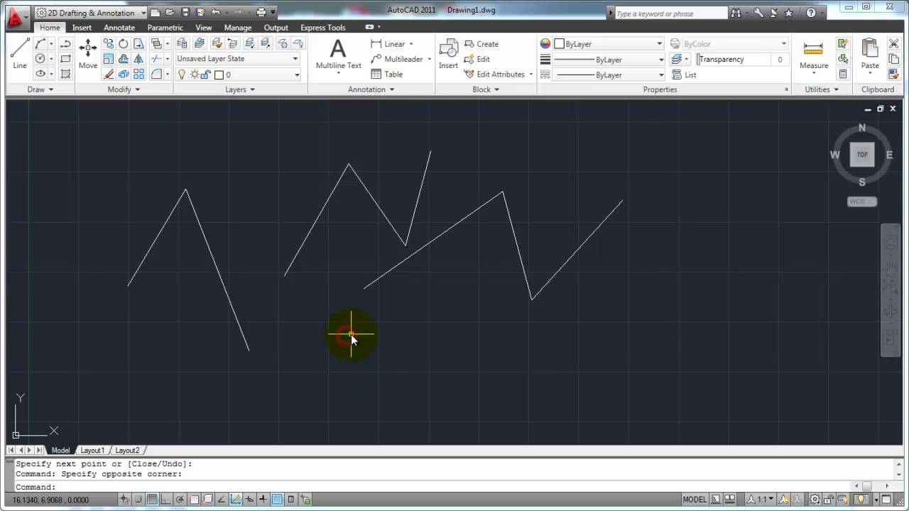
{"action": "type", "text": "l"}
{"action": "key", "text": "Return"}
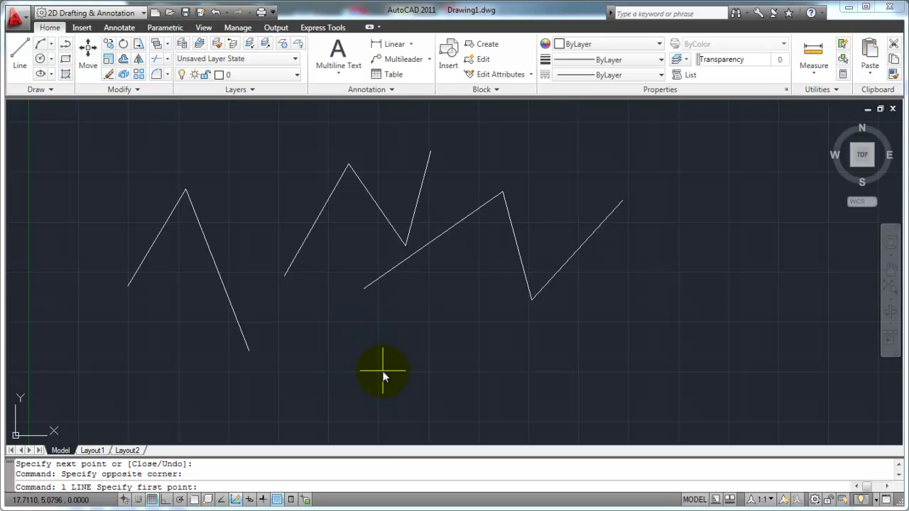
{"action": "left_click", "coordinate": [383, 370]}
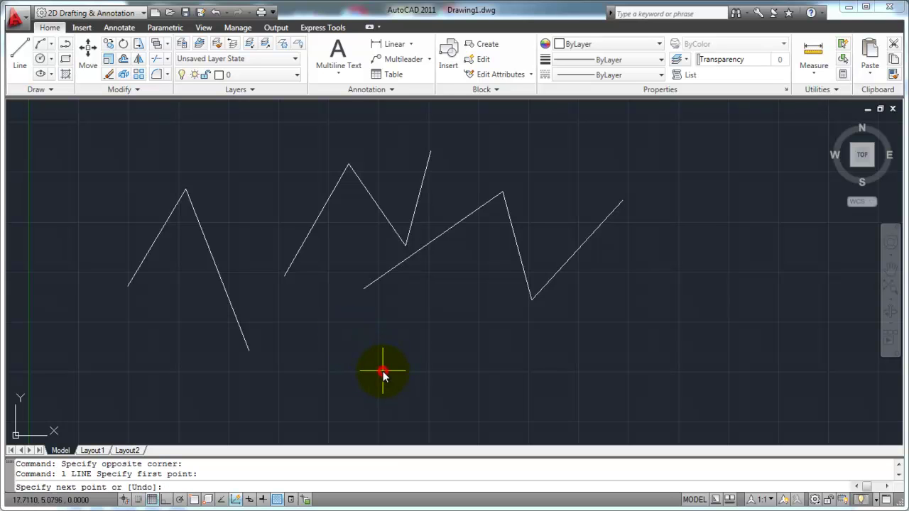
{"action": "left_click", "coordinate": [453, 294]}
{"action": "left_click", "coordinate": [506, 376]}
{"action": "left_click", "coordinate": [575, 327]}
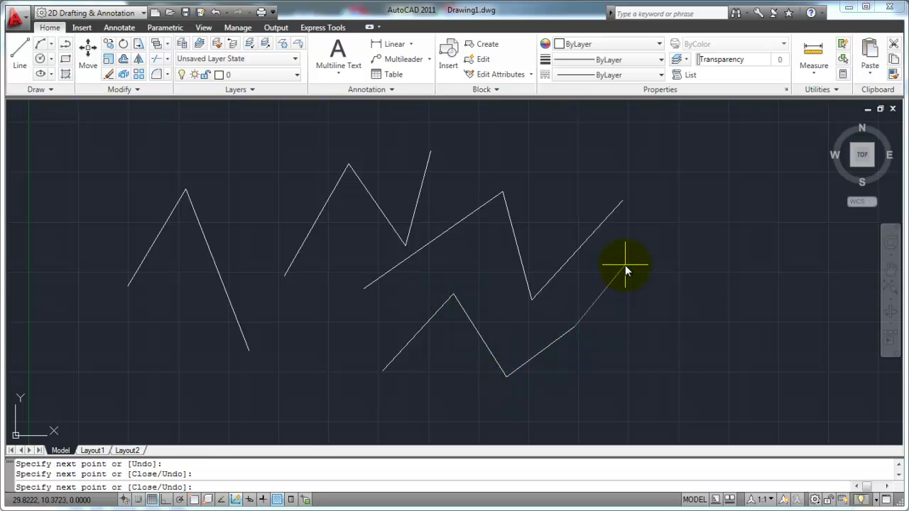
{"action": "right_click", "coordinate": [625, 265]}
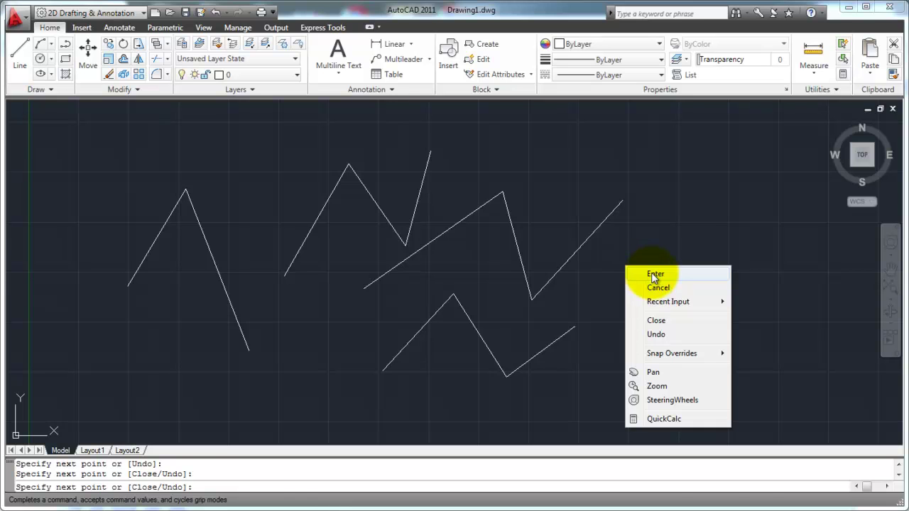
{"action": "left_click", "coordinate": [655, 275]}
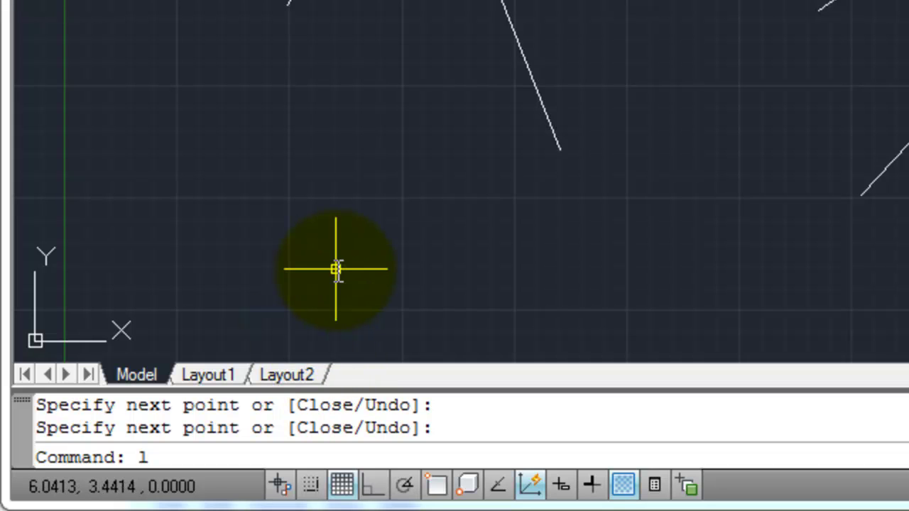
Start a line below the left-hand peak and undo its start point with the Line command's Undo option.
{"action": "key", "text": "Return"}
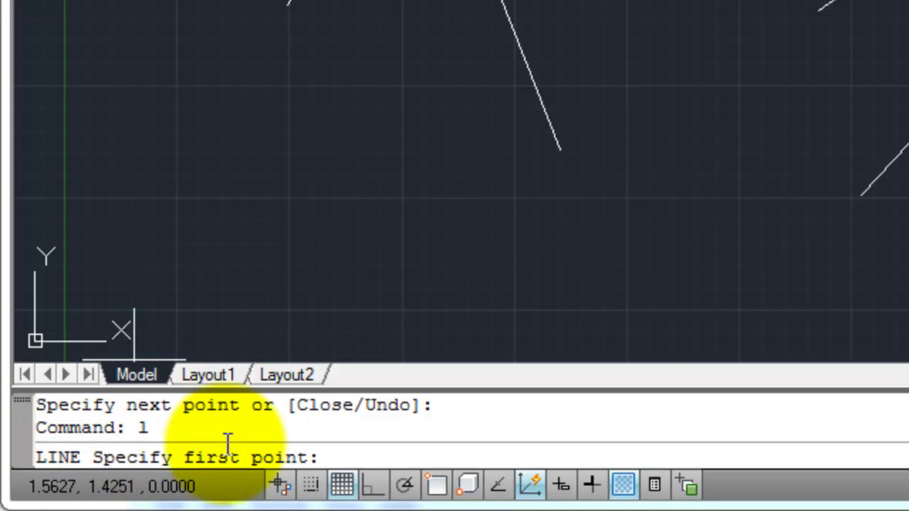
{"action": "left_click", "coordinate": [294, 263]}
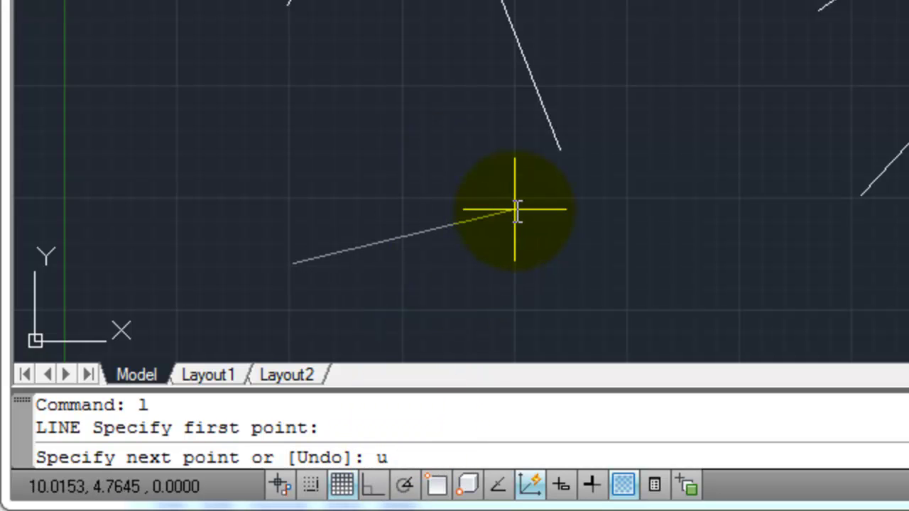
{"action": "key", "text": "Return"}
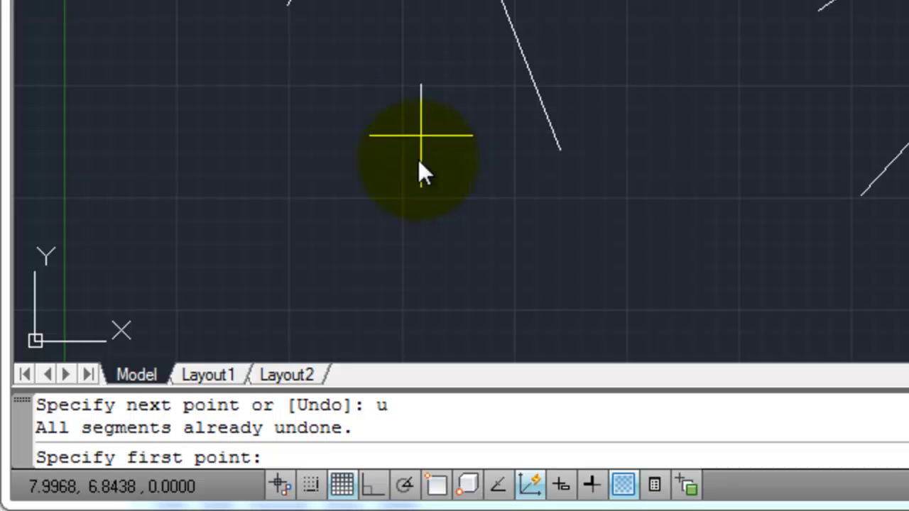
Pick a new start point below the left-hand peak, draw one rising segment and undo that segment within the Line command.
{"action": "left_click", "coordinate": [262, 245]}
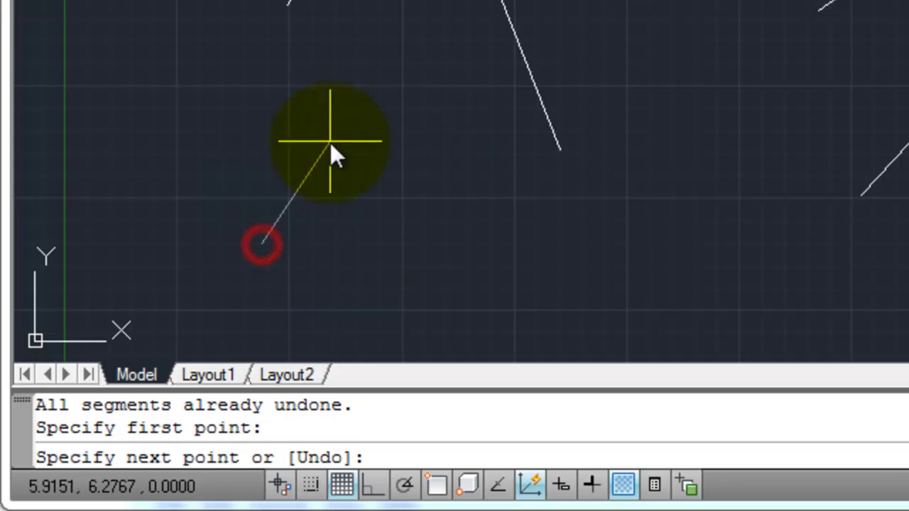
{"action": "left_click", "coordinate": [407, 63]}
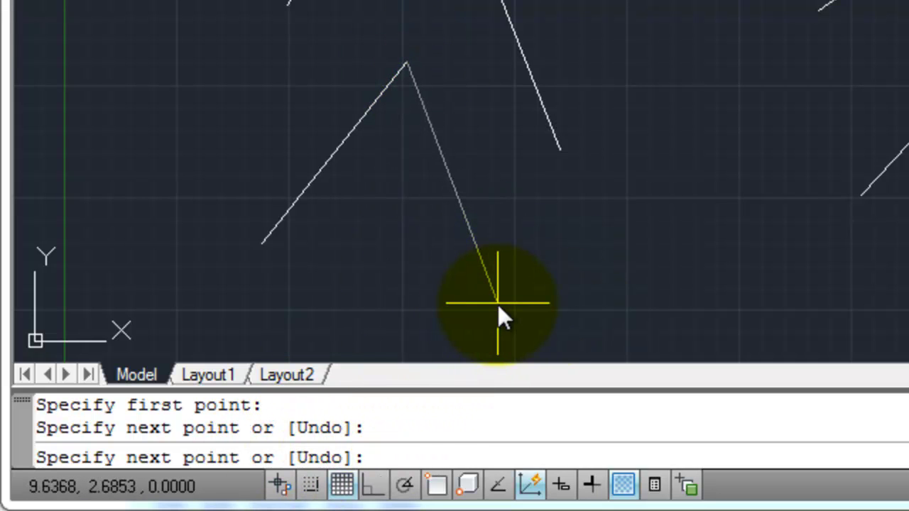
{"action": "type", "text": "u"}
{"action": "key", "text": "Return"}
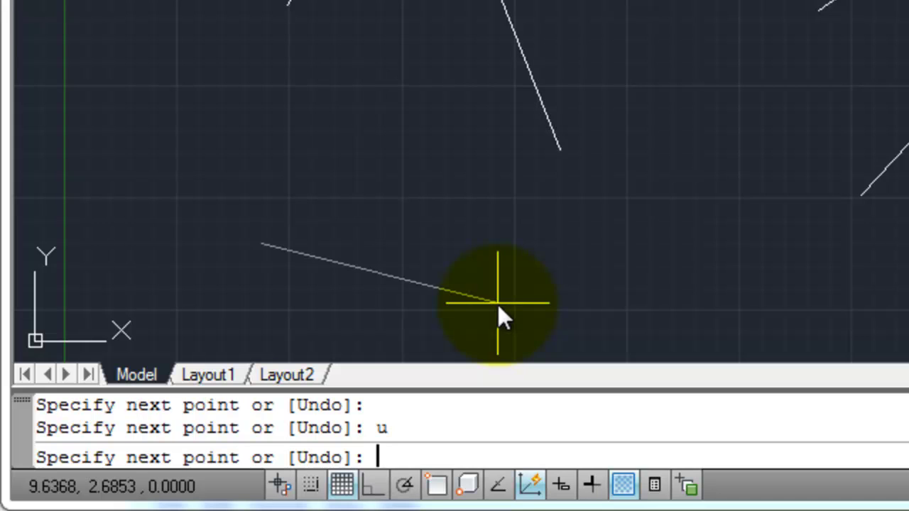
Draw a rising and a falling segment from the start point and complete the triangle with the Close option.
{"action": "left_click", "coordinate": [382, 83]}
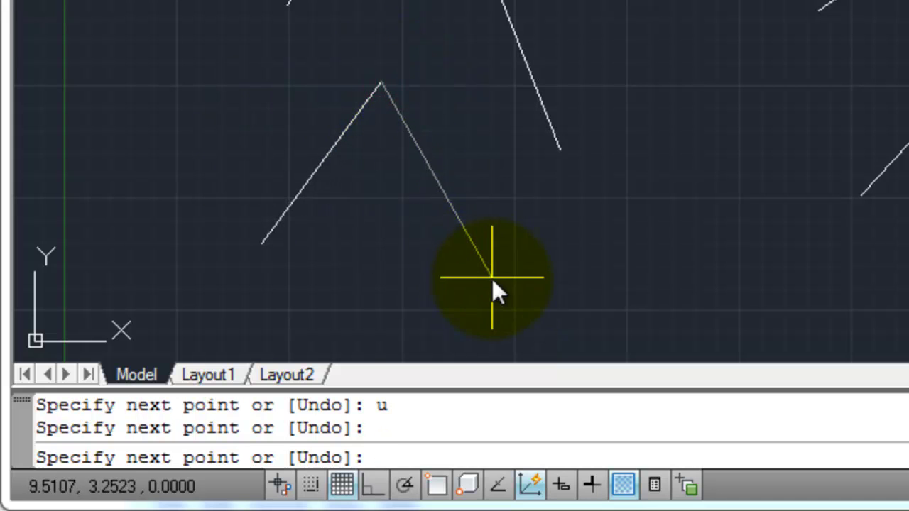
{"action": "left_click", "coordinate": [585, 261]}
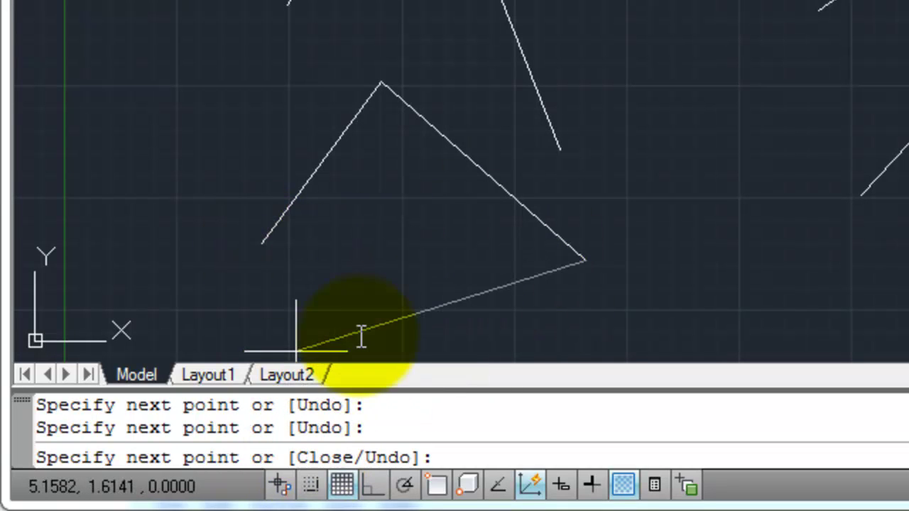
{"action": "type", "text": "c"}
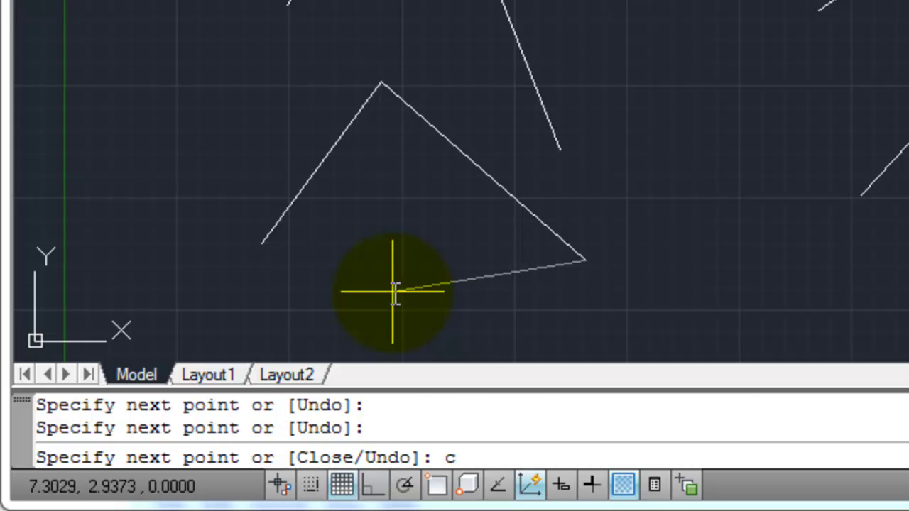
{"action": "key", "text": "Return"}
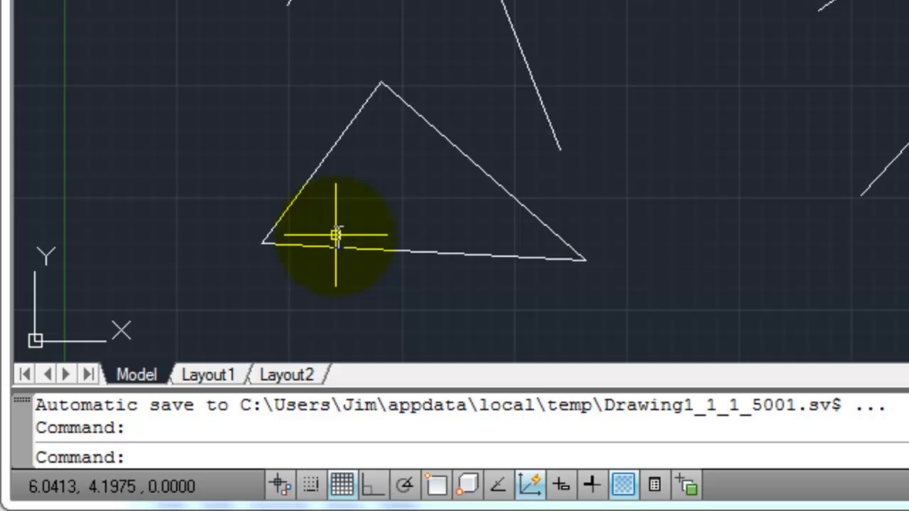
Draw three connected line segments in the empty area right of the zigzags: up, steeply down, and back towards the lower left.
{"action": "type", "text": "l"}
{"action": "key", "text": "Return"}
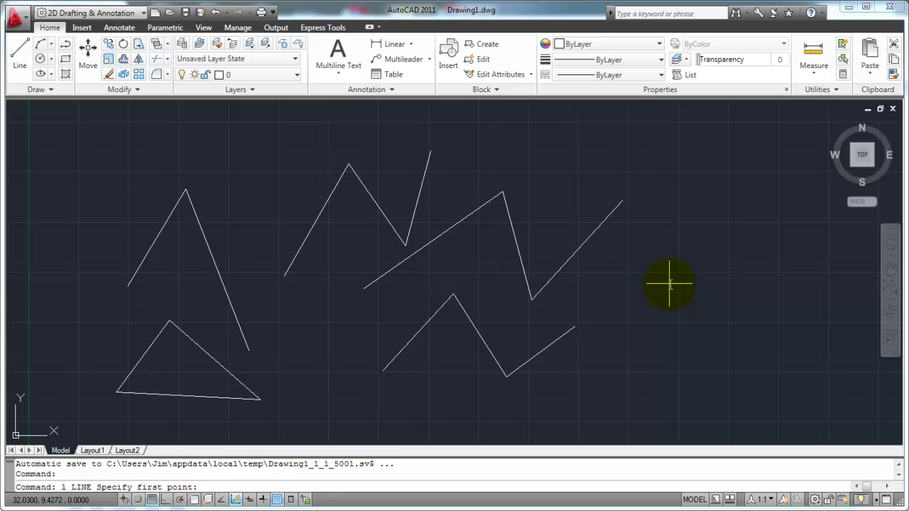
{"action": "left_click", "coordinate": [670, 285]}
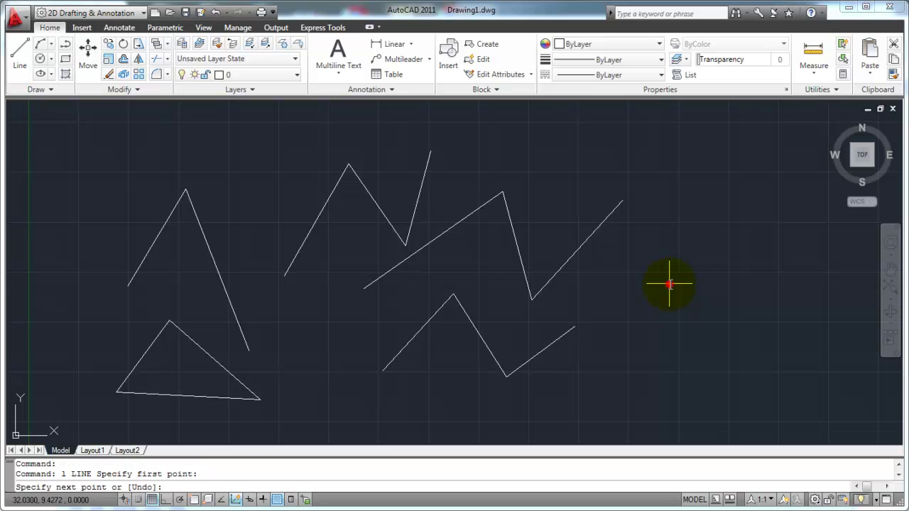
{"action": "left_click", "coordinate": [738, 202]}
{"action": "left_click", "coordinate": [780, 310]}
{"action": "left_click", "coordinate": [684, 353]}
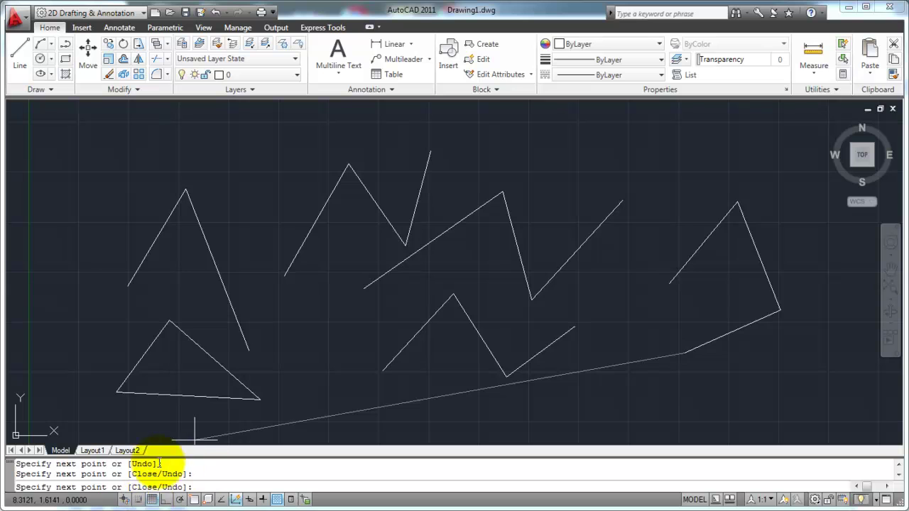
Undo the last two segments within the Line command, draw a nearly vertical downward segment from the peak and end the command.
{"action": "type", "text": "u"}
{"action": "key", "text": "Return"}
{"action": "type", "text": "u"}
{"action": "key", "text": "Return"}
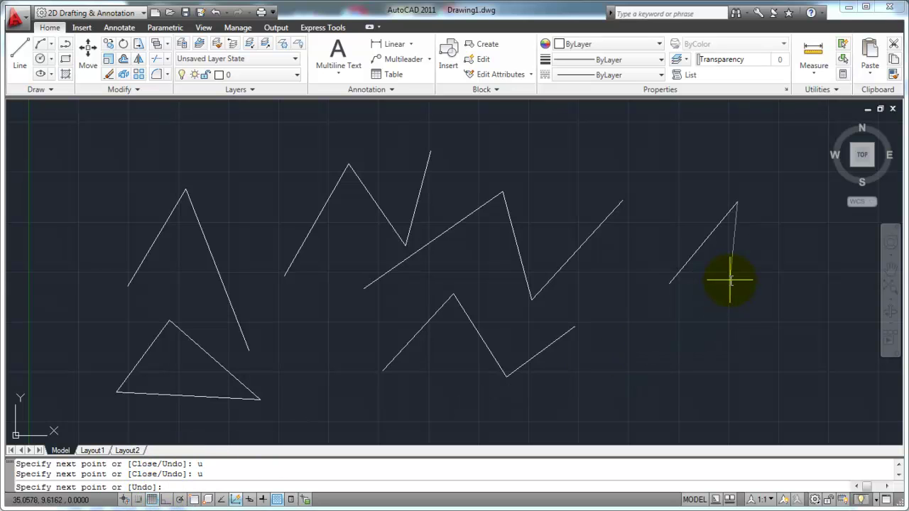
{"action": "left_click", "coordinate": [726, 334]}
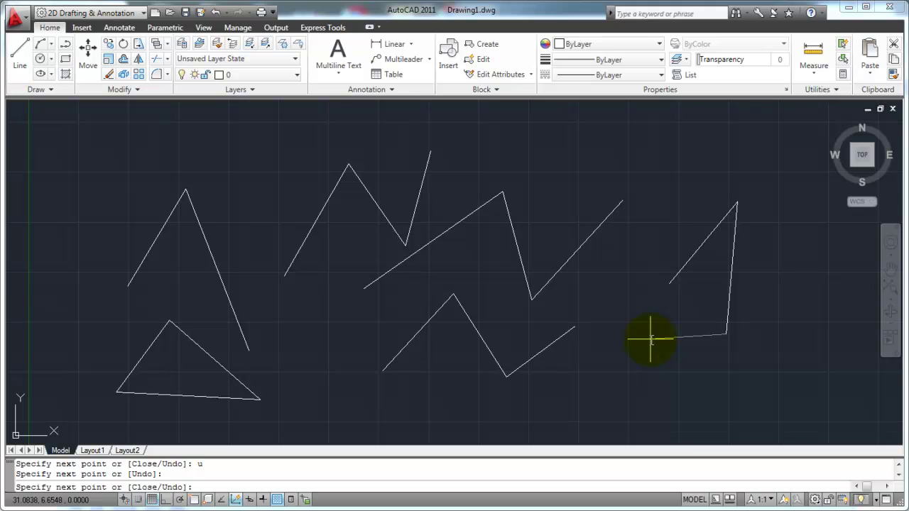
{"action": "key", "text": "Return"}
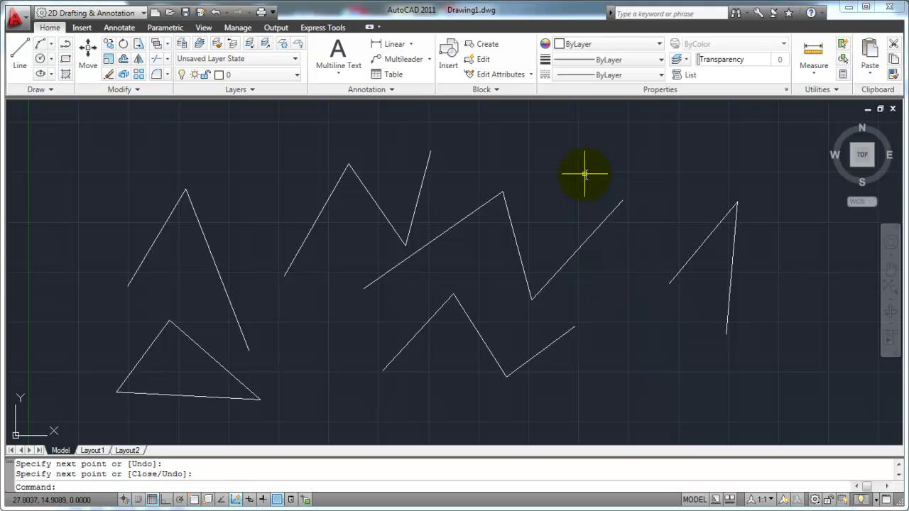
Draw a single inclined line above the right end of the centre zigzag and cancel out of the Line command.
{"action": "type", "text": "l"}
{"action": "key", "text": "Return"}
{"action": "left_click", "coordinate": [566, 196]}
{"action": "left_click", "coordinate": [636, 139]}
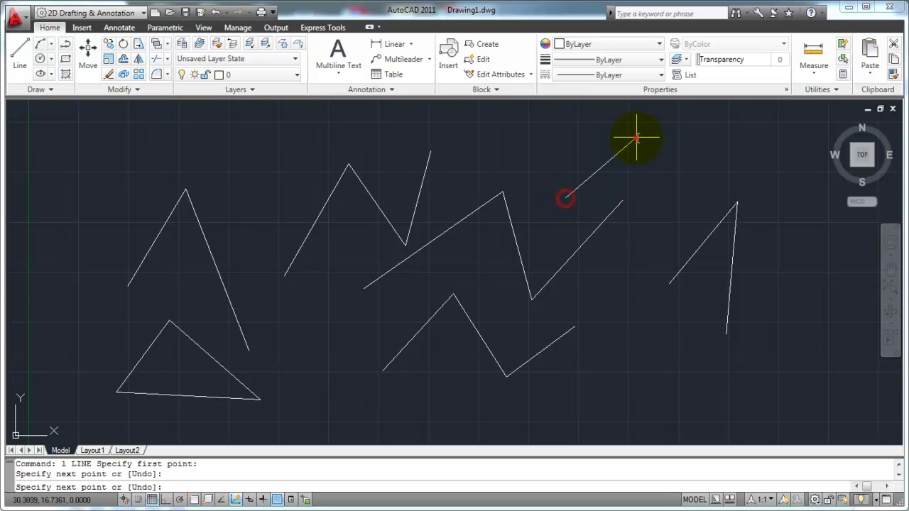
{"action": "right_click", "coordinate": [657, 193]}
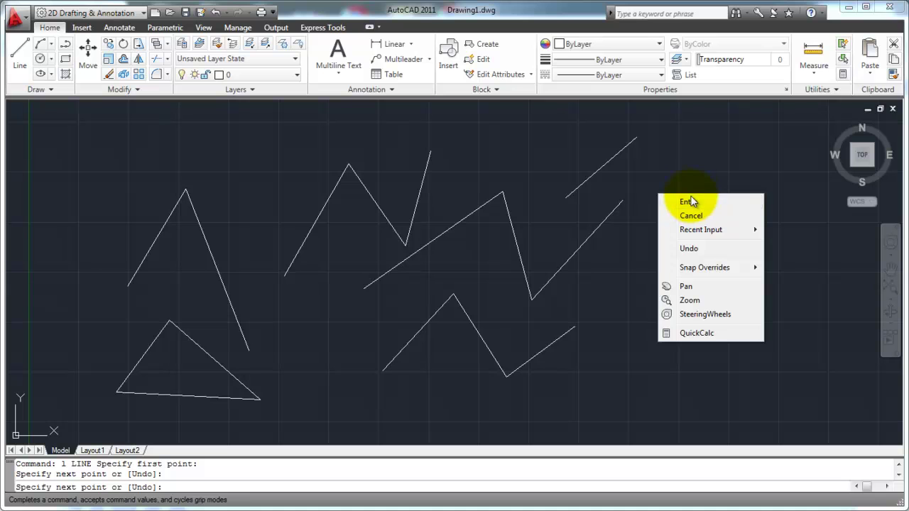
{"action": "key", "text": "Escape"}
{"action": "key", "text": "Escape"}
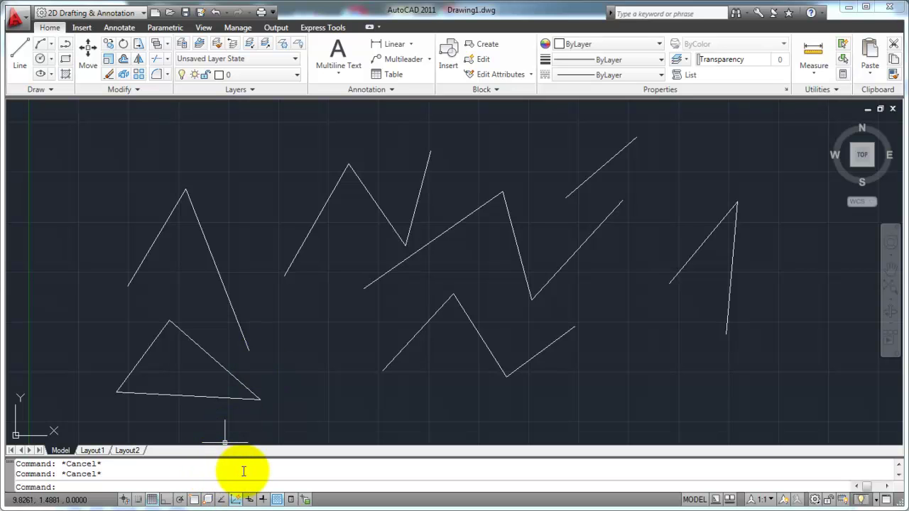
Turn off the user preference "Shortcut menus in drawing area" in the Options and accept the change.
{"action": "right_click", "coordinate": [186, 472]}
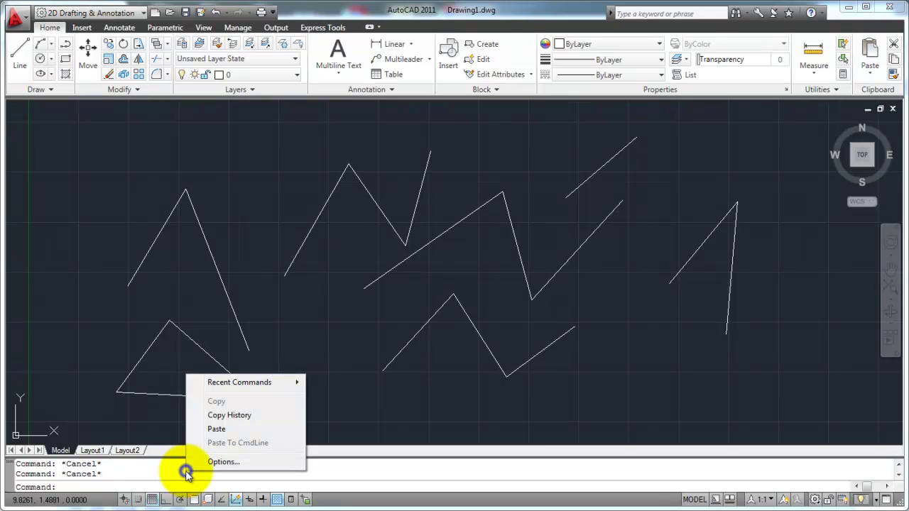
{"action": "left_click", "coordinate": [231, 463]}
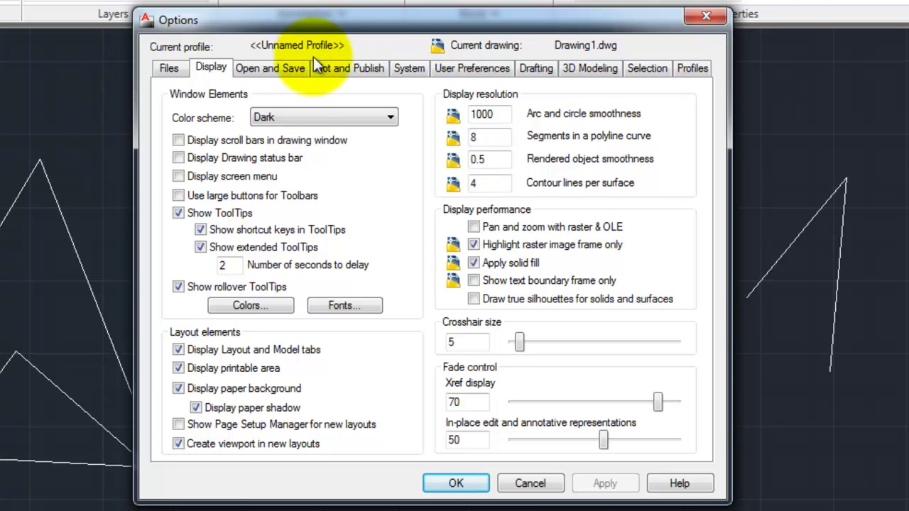
{"action": "left_click", "coordinate": [466, 70]}
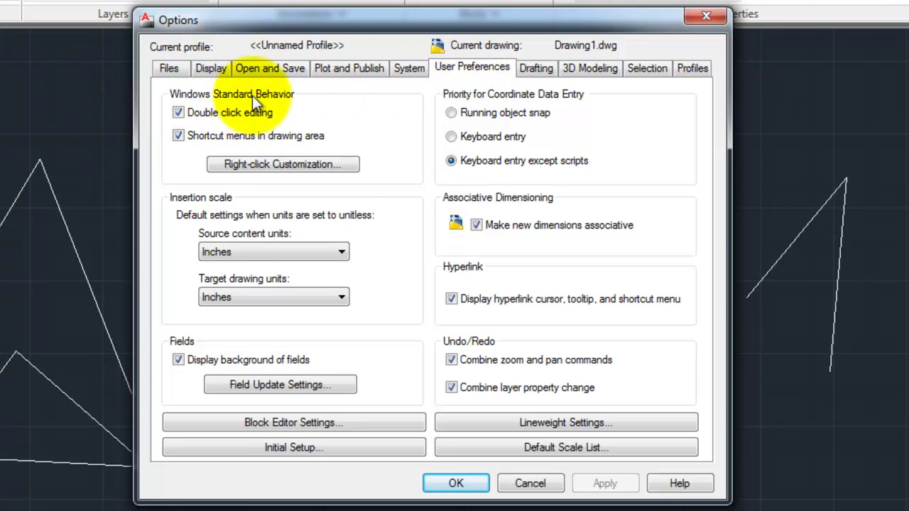
{"action": "mouse_move", "coordinate": [186, 141]}
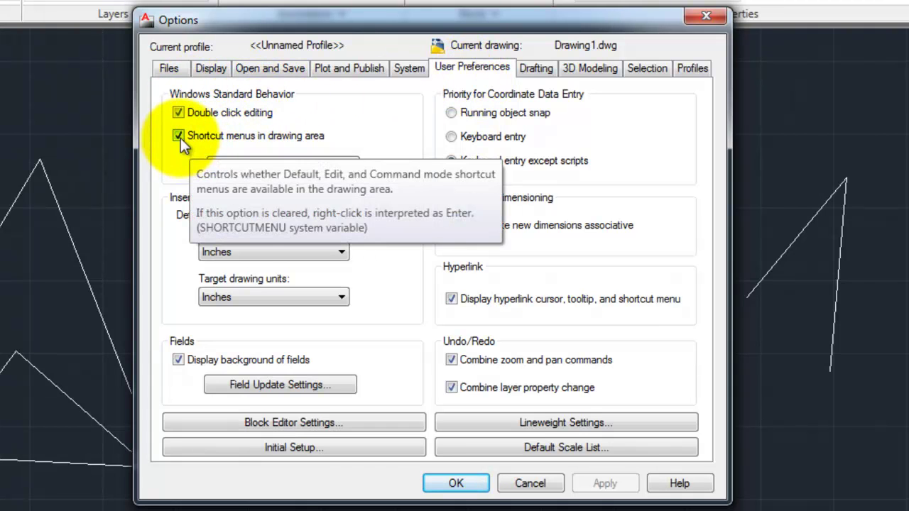
{"action": "left_click", "coordinate": [178, 136]}
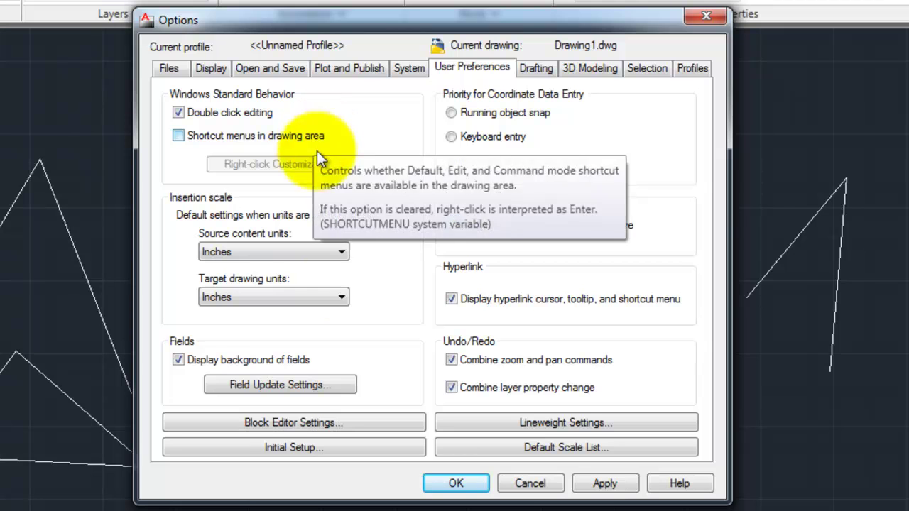
{"action": "left_click", "coordinate": [447, 482]}
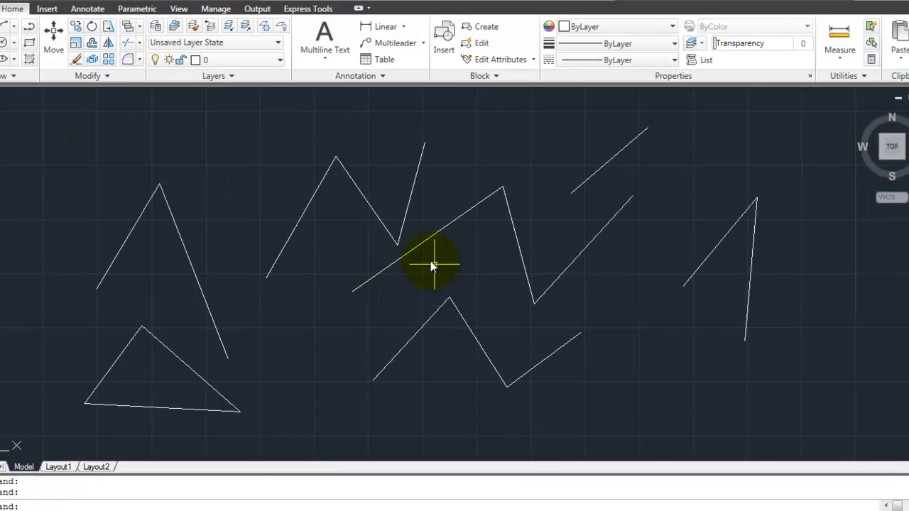
Draw two connected line segments forming an inverted V between the lower centre zigzag and the far-right shape, and end the Line command.
{"action": "type", "text": "l"}
{"action": "key", "text": "Return"}
{"action": "left_click", "coordinate": [604, 371]}
{"action": "left_click", "coordinate": [632, 271]}
{"action": "left_click", "coordinate": [662, 378]}
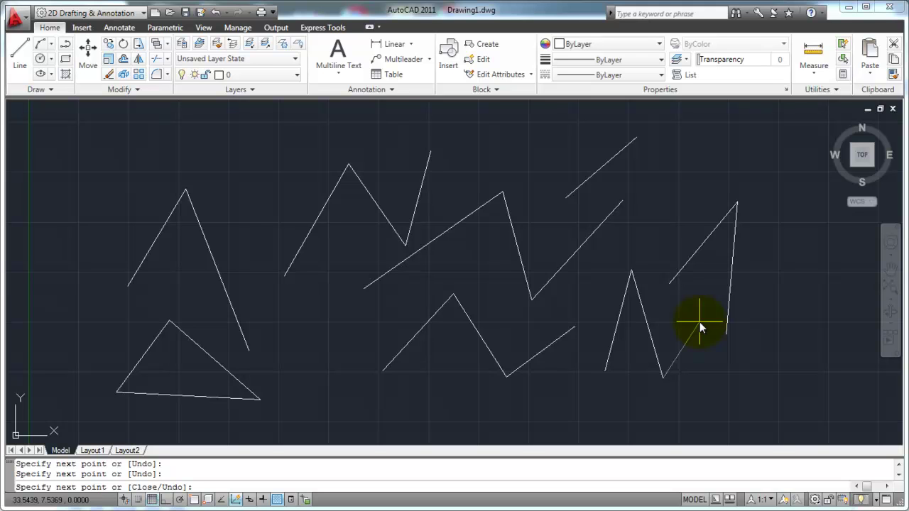
{"action": "key", "text": "Return"}
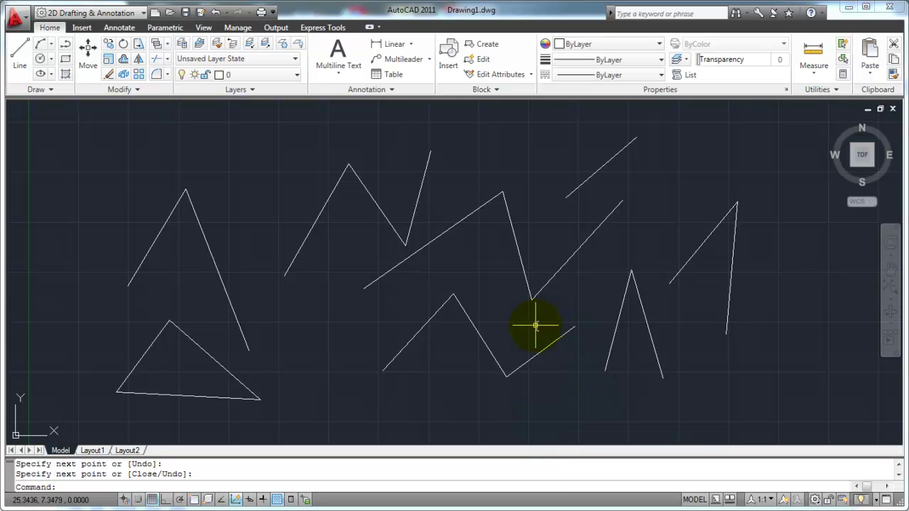
Draw two connected line segments forming a V above the tall peak at the drawing's upper left, and end the Line command.
{"action": "type", "text": "l"}
{"action": "key", "text": "Return"}
{"action": "left_click", "coordinate": [222, 147]}
{"action": "left_click", "coordinate": [250, 226]}
{"action": "left_click", "coordinate": [283, 149]}
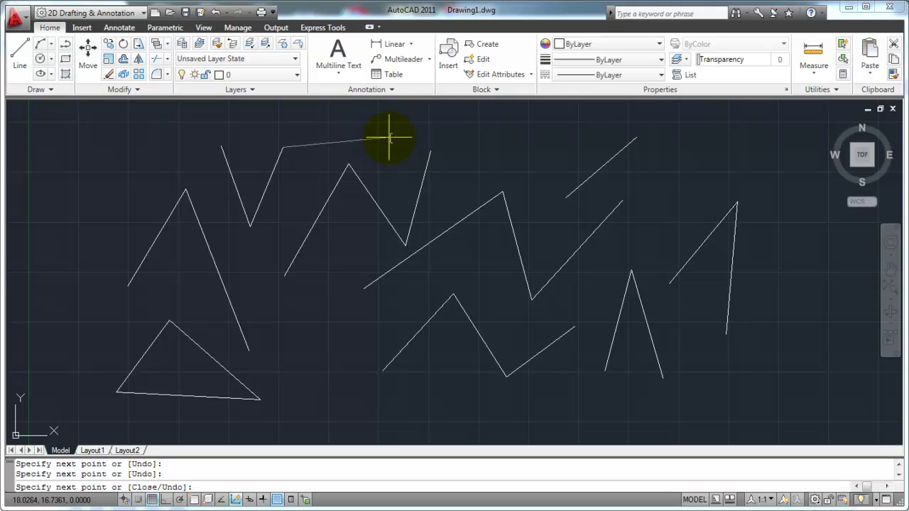
{"action": "right_click", "coordinate": [384, 149]}
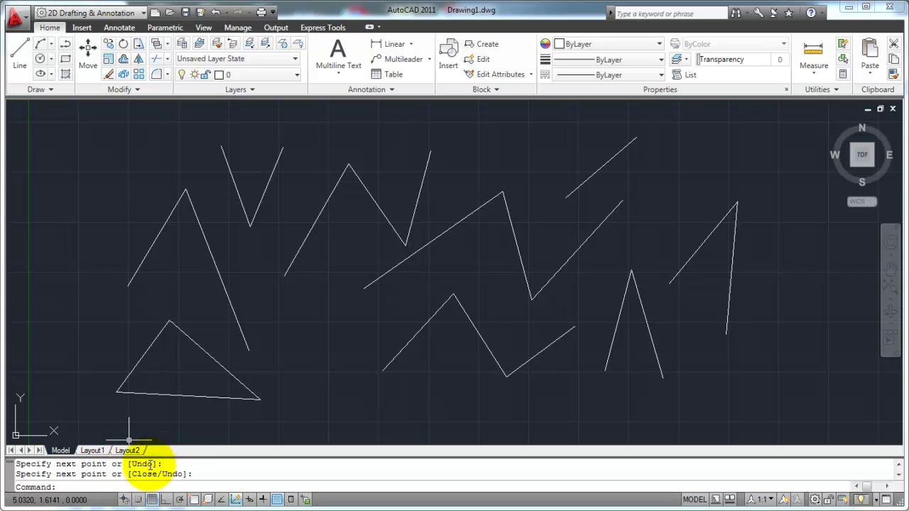
{"action": "key", "text": "Escape"}
{"action": "key", "text": "Escape"}
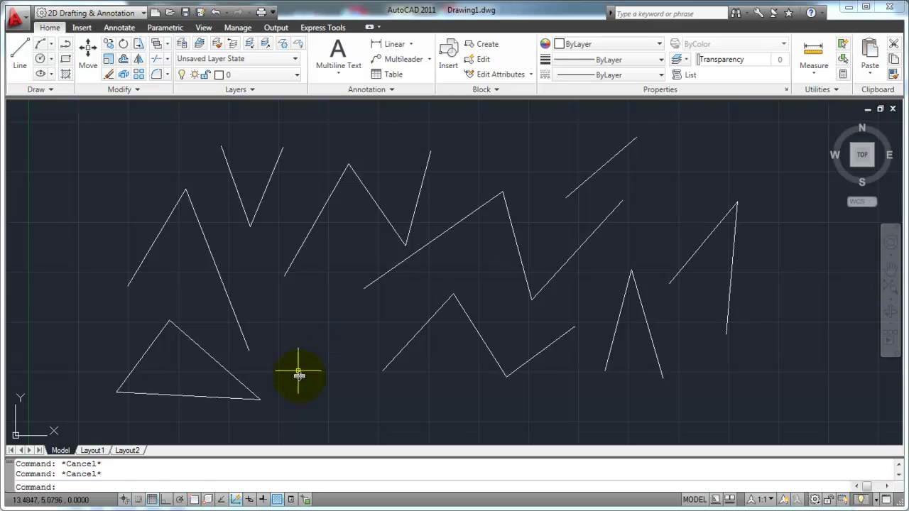
Draw a rising and a falling line segment beside the closed triangle, try l as an option at the next-point prompt, and end the command.
{"action": "key", "text": "Return"}
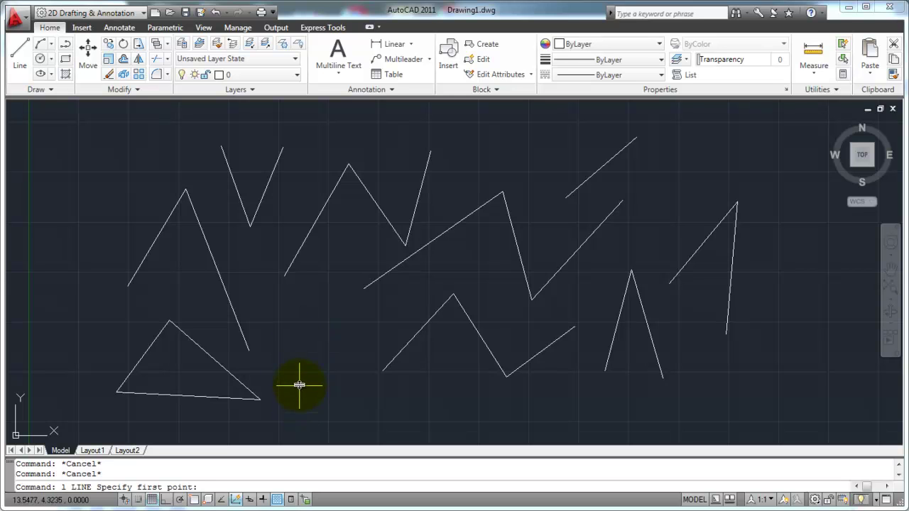
{"action": "left_click", "coordinate": [297, 375]}
{"action": "left_click", "coordinate": [329, 299]}
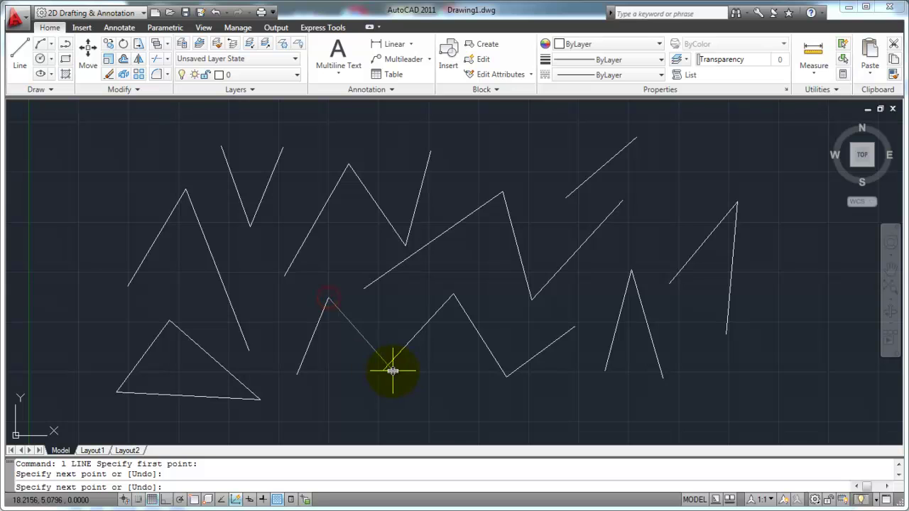
{"action": "left_click", "coordinate": [420, 370]}
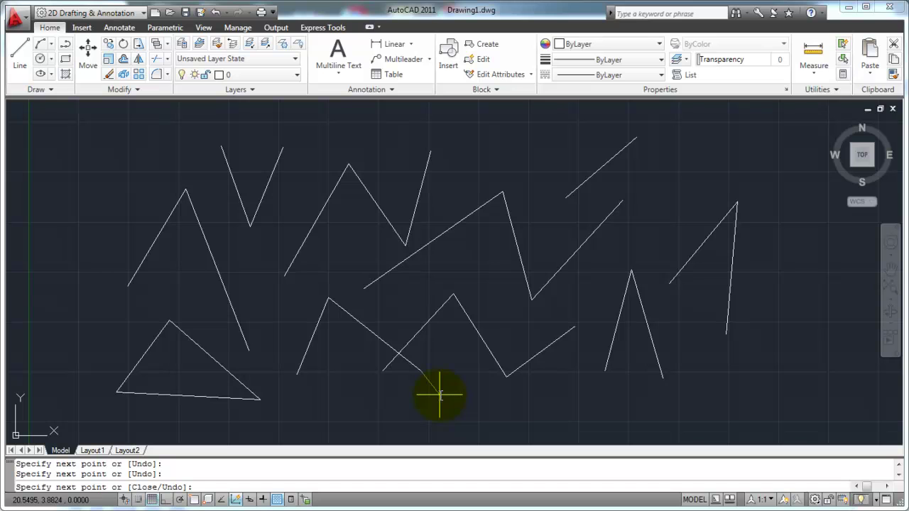
{"action": "key", "text": "Return"}
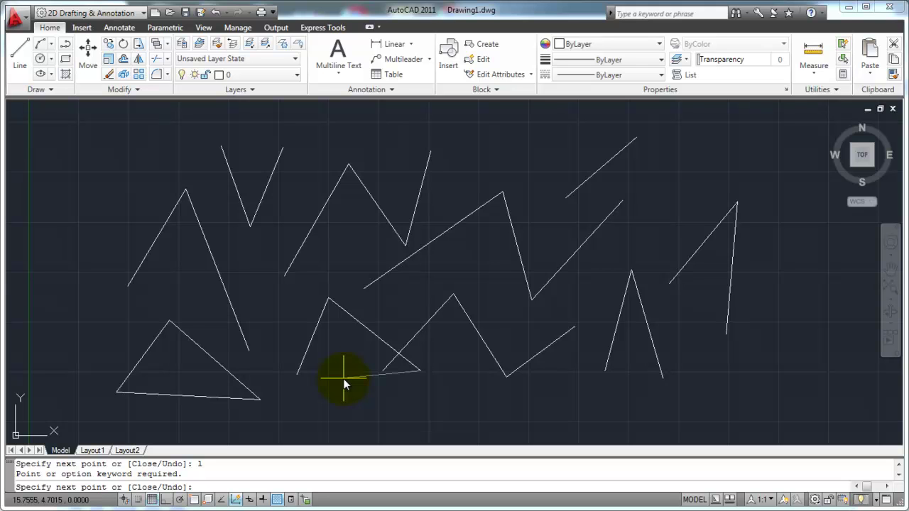
{"action": "key", "text": "Return"}
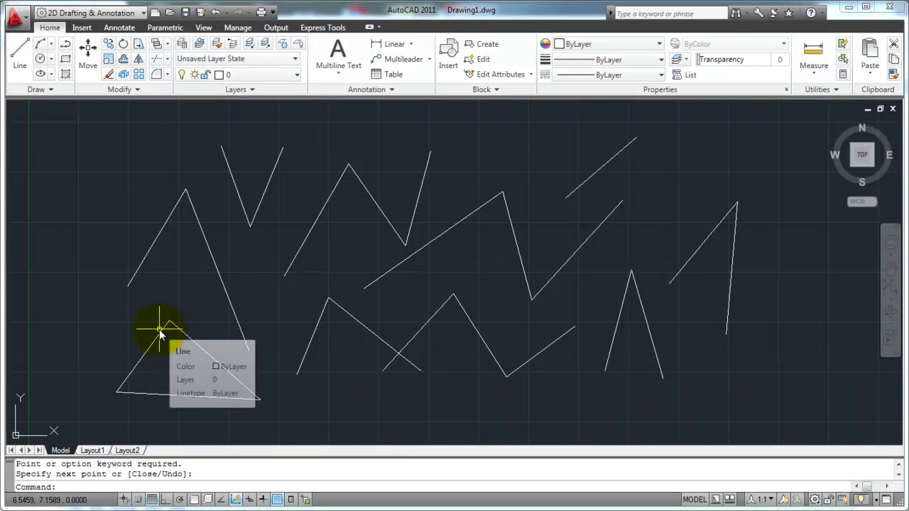
Review the command history in the text window, especially the prompts and entries of the last Line command, and close the window.
{"action": "key", "text": "F2"}
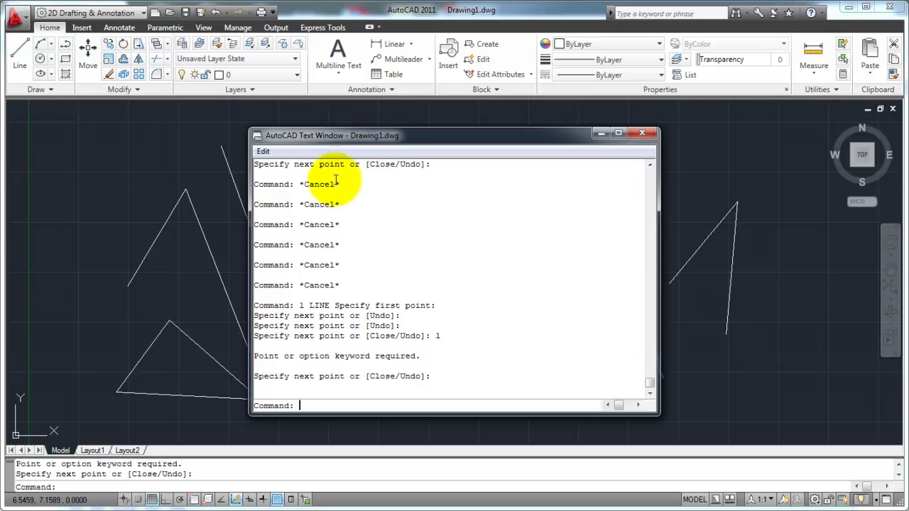
{"action": "left_click", "coordinate": [315, 185]}
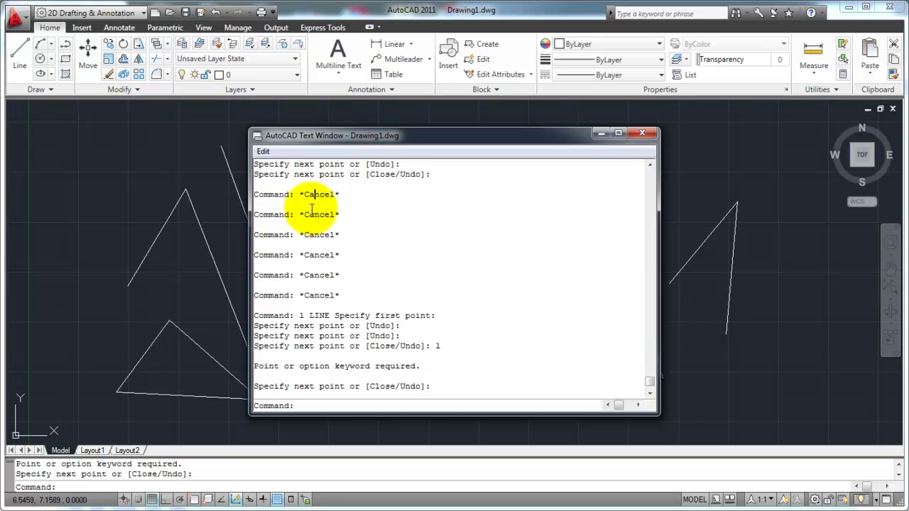
{"action": "scroll", "coordinate": [309, 337], "scroll_direction": "up", "scroll_amount": 6}
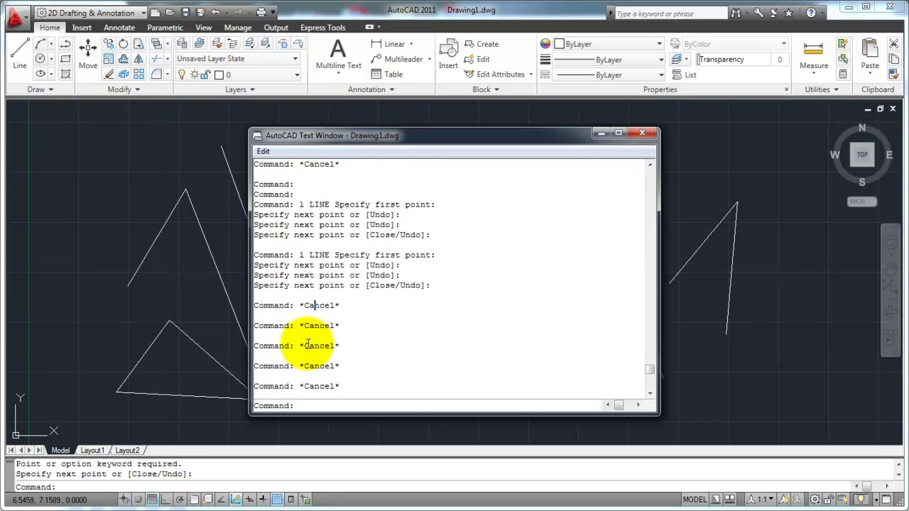
{"action": "left_click_drag", "start_coordinate": [654, 369], "coordinate": [643, 390]}
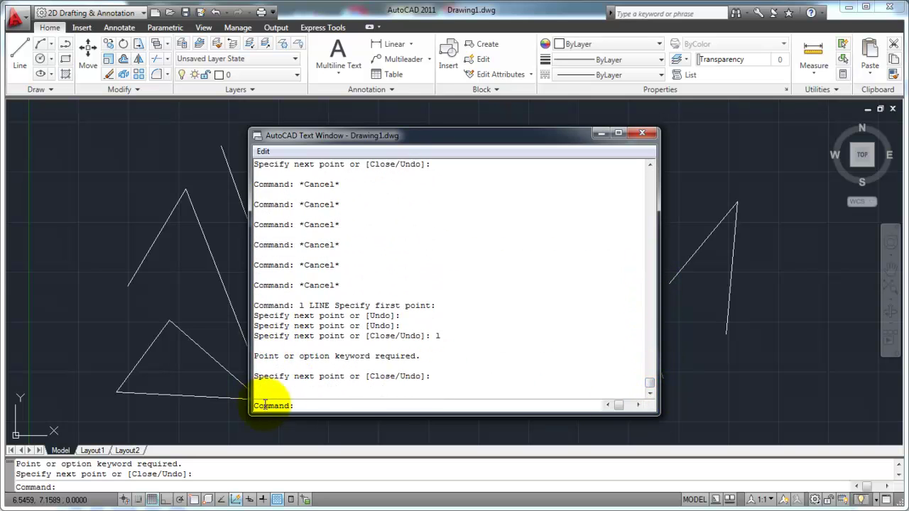
{"action": "left_click_drag", "start_coordinate": [258, 305], "coordinate": [448, 339]}
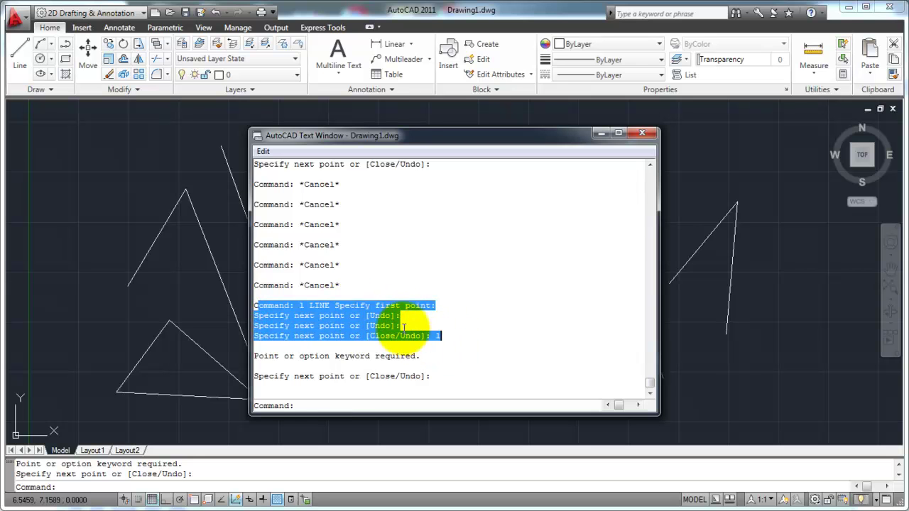
{"action": "left_click", "coordinate": [359, 336]}
{"action": "left_click_drag", "start_coordinate": [353, 336], "coordinate": [448, 336]}
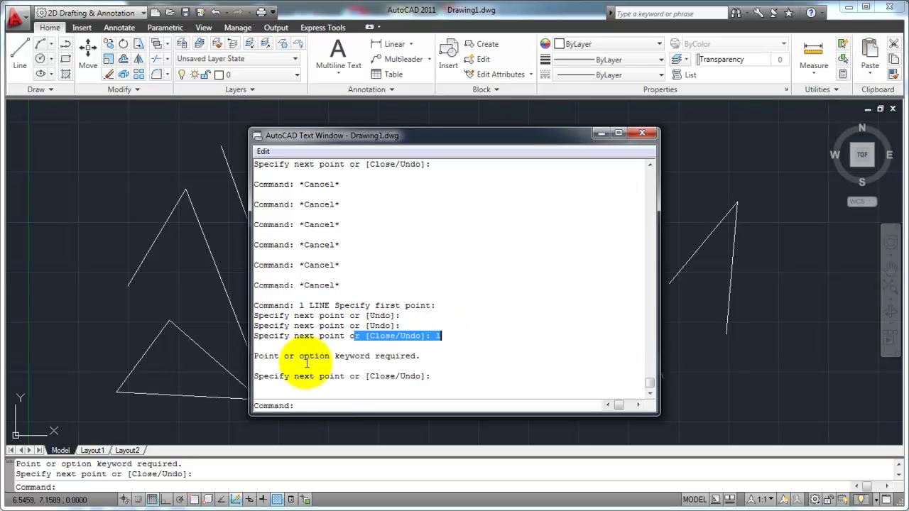
{"action": "left_click_drag", "start_coordinate": [262, 356], "coordinate": [421, 356]}
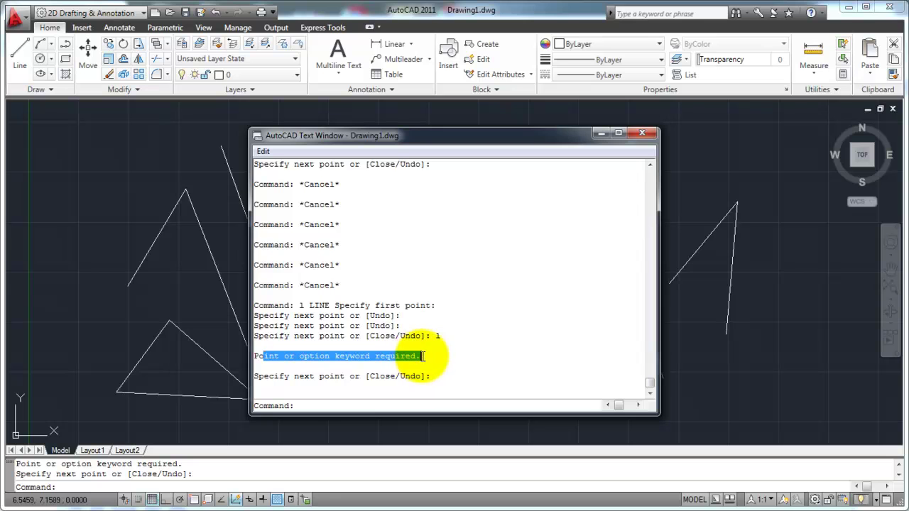
{"action": "left_click", "coordinate": [366, 349]}
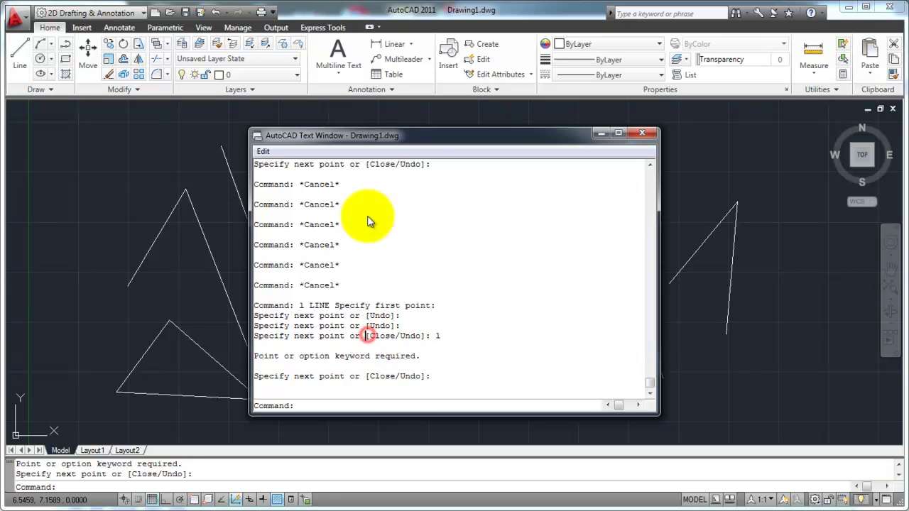
{"action": "left_click", "coordinate": [645, 135]}
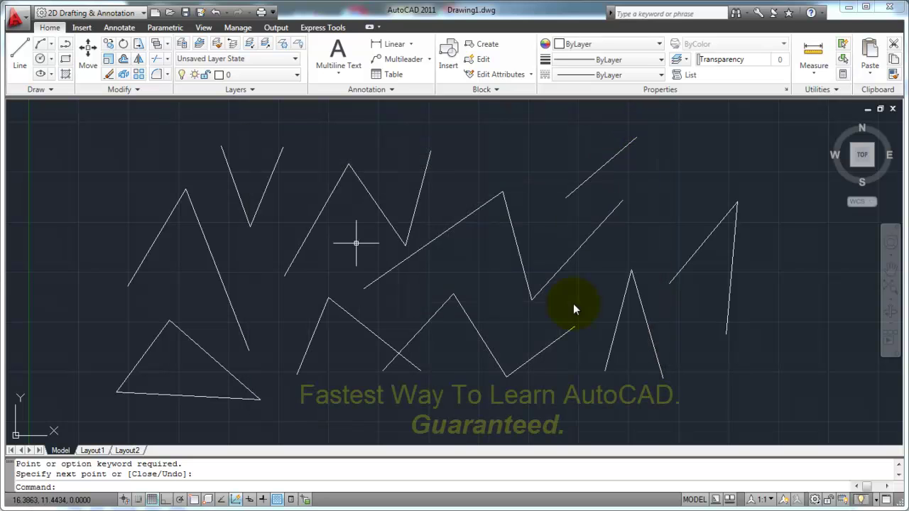